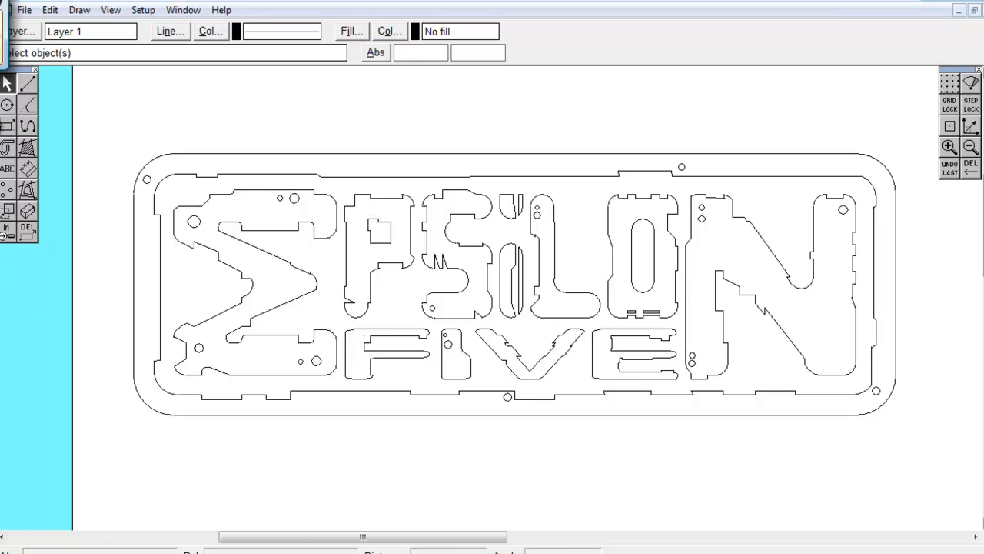
Copy the whole Epsilon Five outline drawing into the blank PowerPoint slide and delete the title and subtitle placeholders.
{"action": "mouse_move", "coordinate": [103, 106]}
{"action": "left_mouse_down"}
{"action": "mouse_move", "coordinate": [785, 420]}
{"action": "mouse_move", "coordinate": [939, 456]}
{"action": "left_mouse_up"}
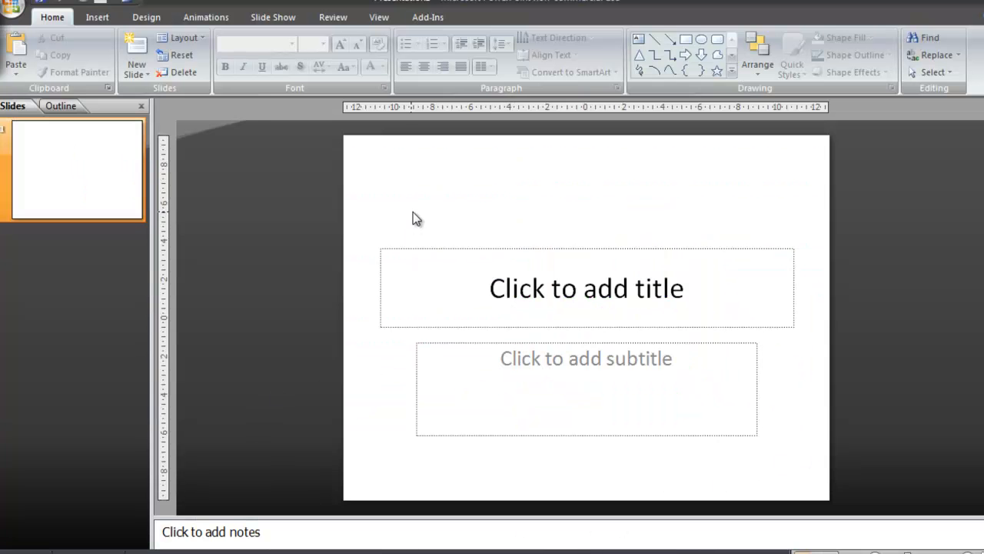
{"action": "key", "text": "ctrl+v"}
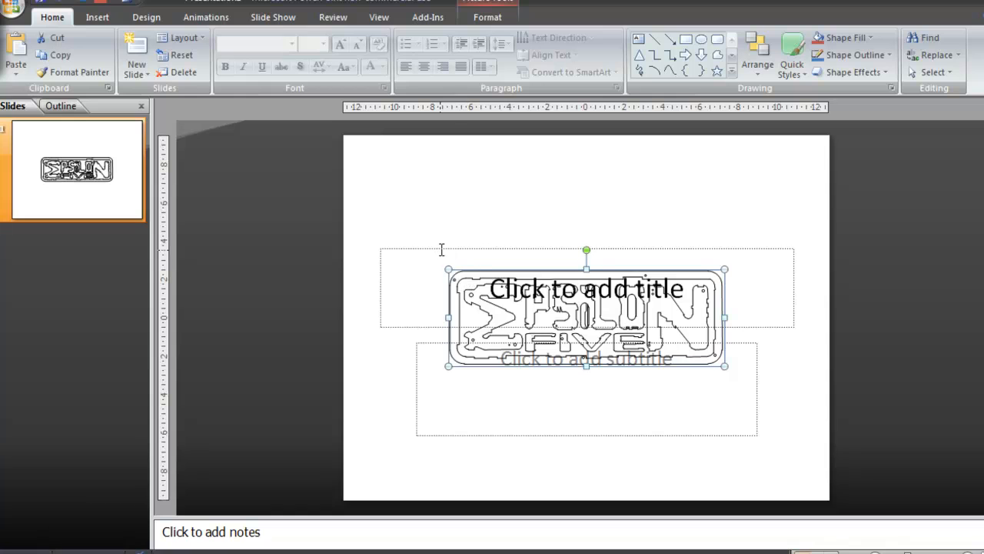
{"action": "double_click", "coordinate": [442, 249]}
{"action": "key", "text": "Delete"}
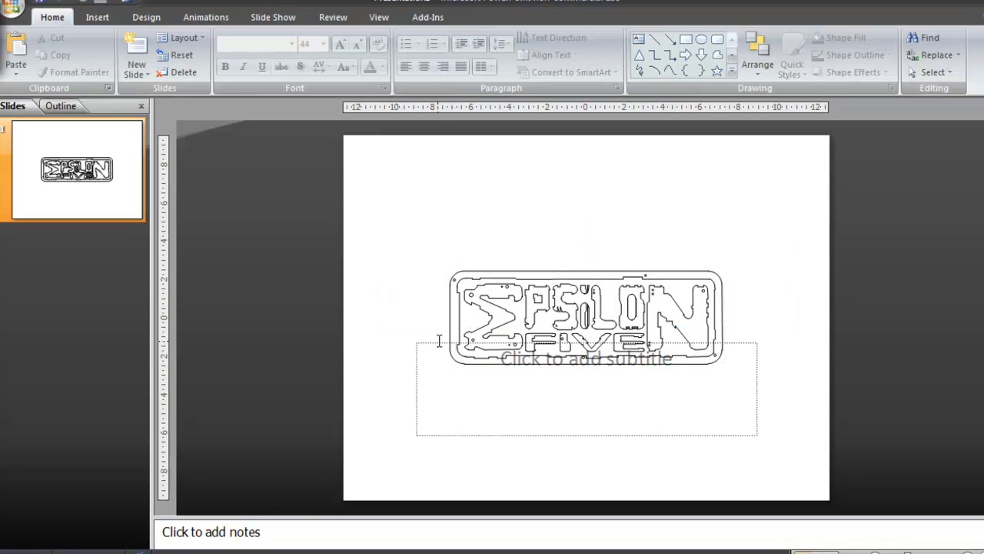
{"action": "left_click", "coordinate": [437, 343]}
{"action": "left_click", "coordinate": [432, 346]}
{"action": "key", "text": "Delete"}
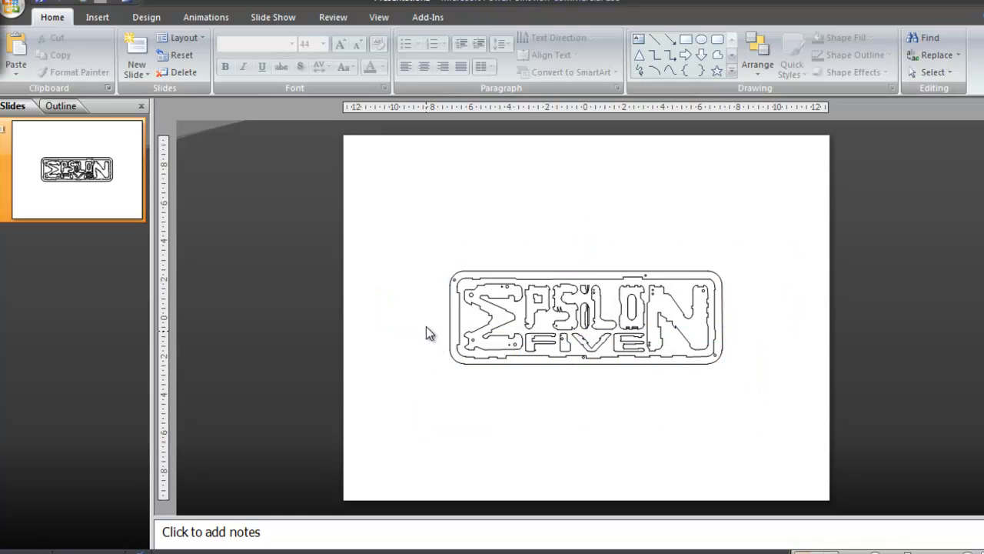
Enlarge the pasted drawing to span almost the full slide width and centre it horizontally on the slide.
{"action": "left_click_drag", "start_coordinate": [403, 241], "coordinate": [843, 421]}
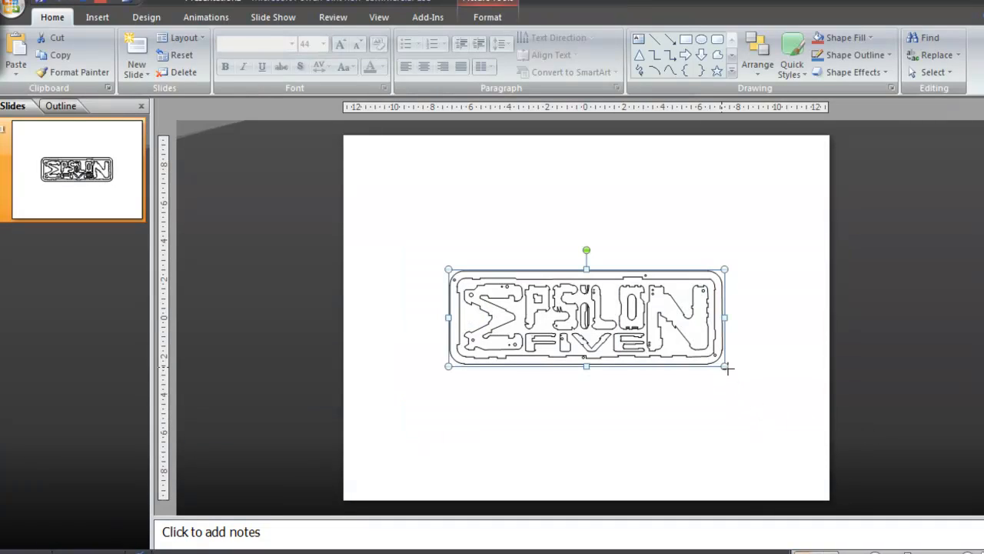
{"action": "left_click_drag", "start_coordinate": [726, 368], "coordinate": [840, 406]}
{"action": "left_click_drag", "start_coordinate": [450, 407], "coordinate": [392, 426]}
{"action": "left_click_drag", "start_coordinate": [571, 398], "coordinate": [540, 376]}
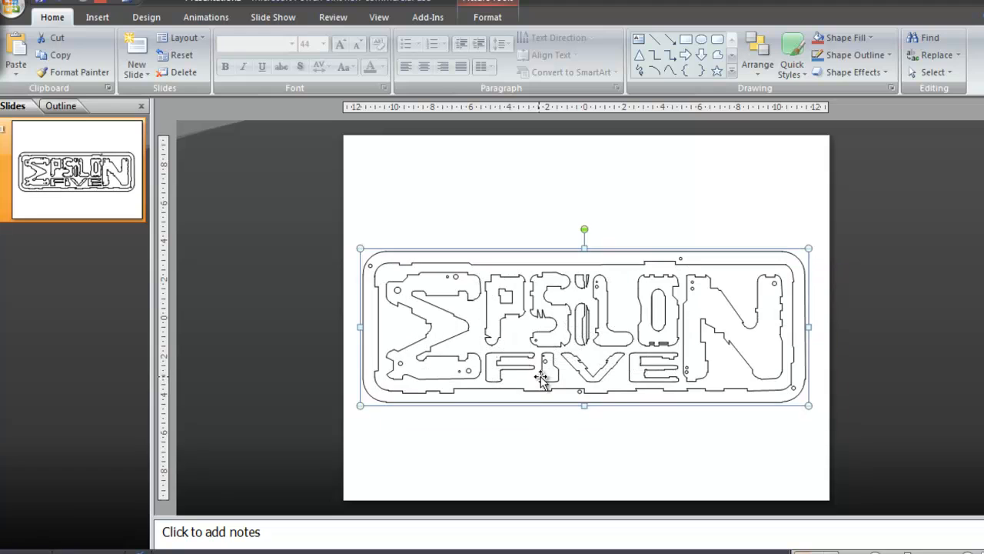
Save the drawing as a PNG picture named E5 in Documents, and close the presentation without saving it.
{"action": "left_click", "coordinate": [561, 450]}
{"action": "left_click", "coordinate": [451, 332]}
{"action": "right_click", "coordinate": [450, 332]}
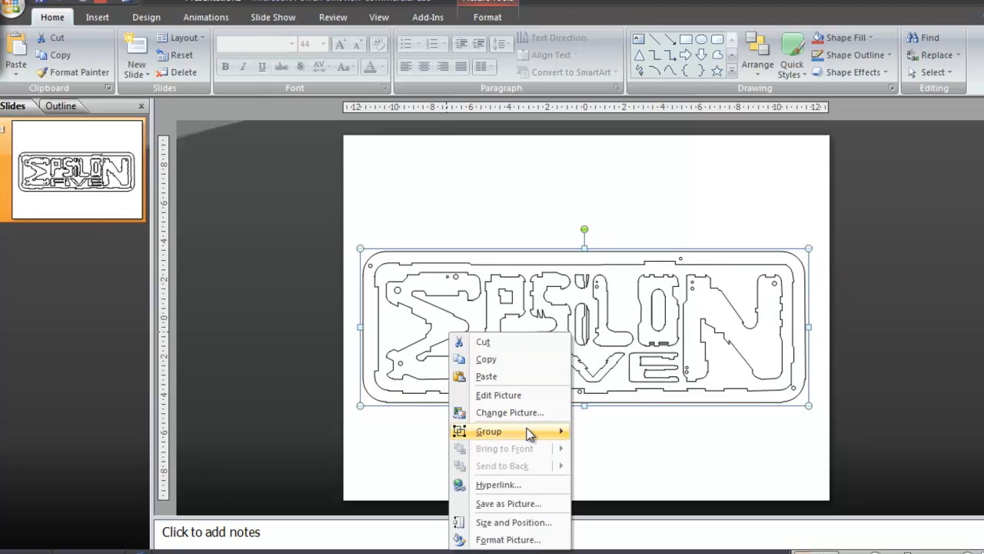
{"action": "left_click", "coordinate": [508, 504]}
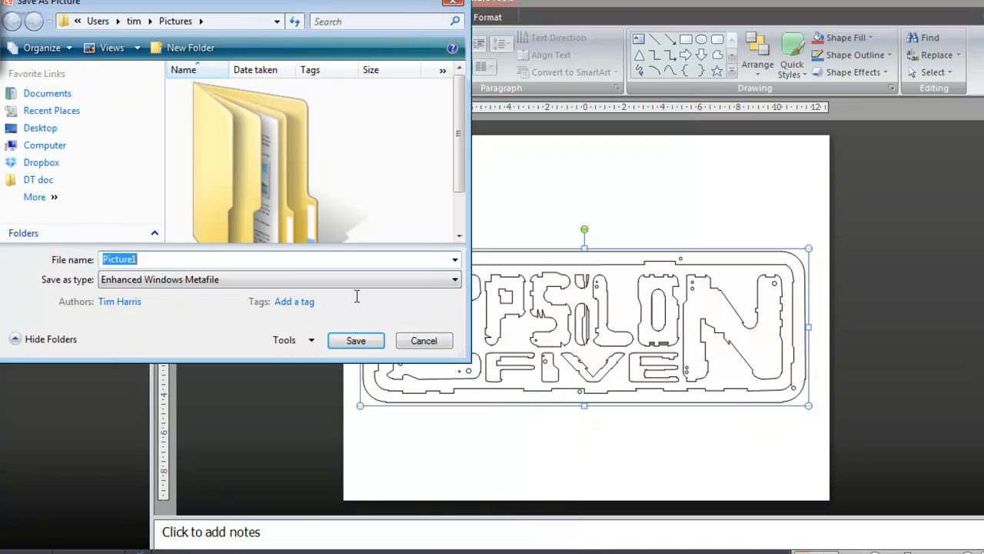
{"action": "left_click", "coordinate": [455, 283]}
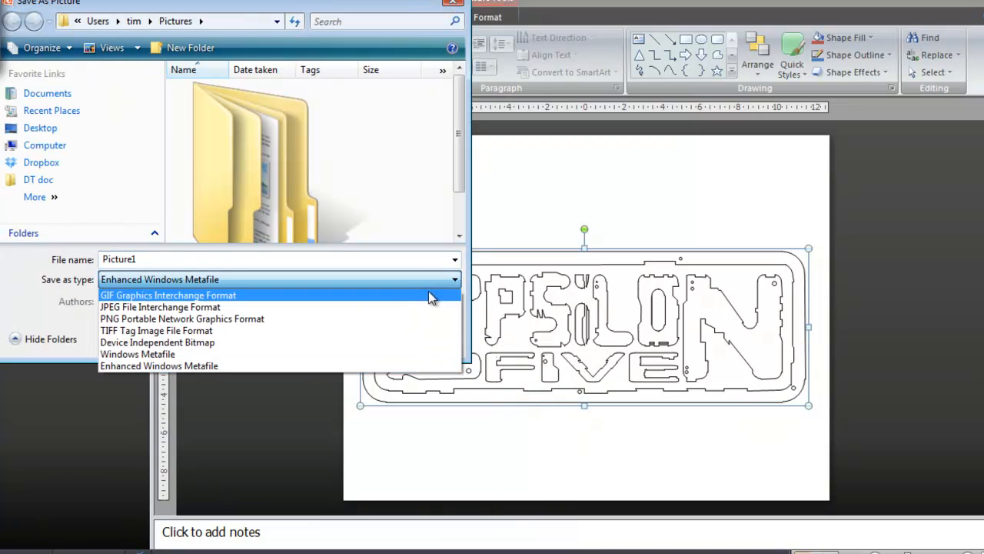
{"action": "left_click", "coordinate": [296, 319]}
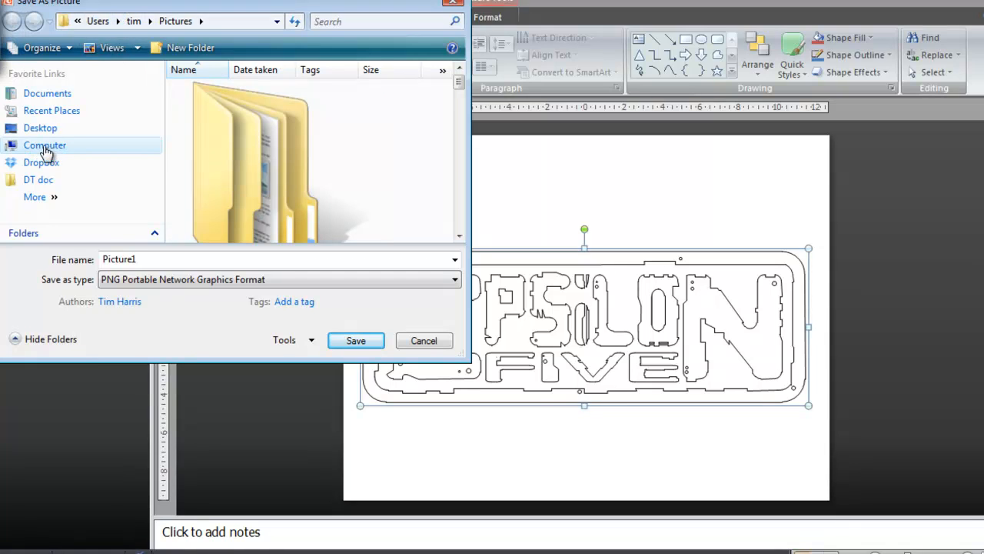
{"action": "left_click", "coordinate": [47, 94]}
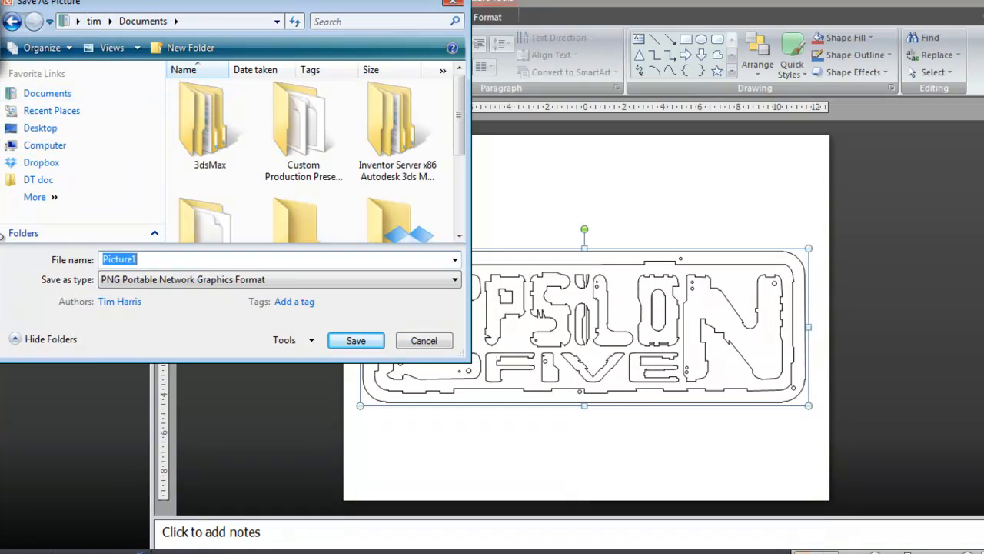
{"action": "key", "text": "BackSpace"}
{"action": "type", "text": "E5"}
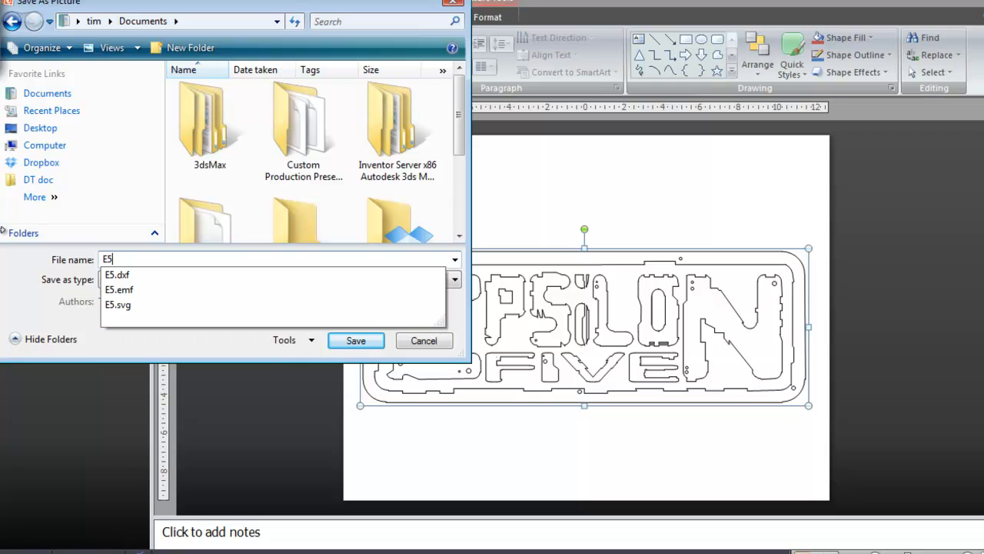
{"action": "left_click", "coordinate": [355, 342]}
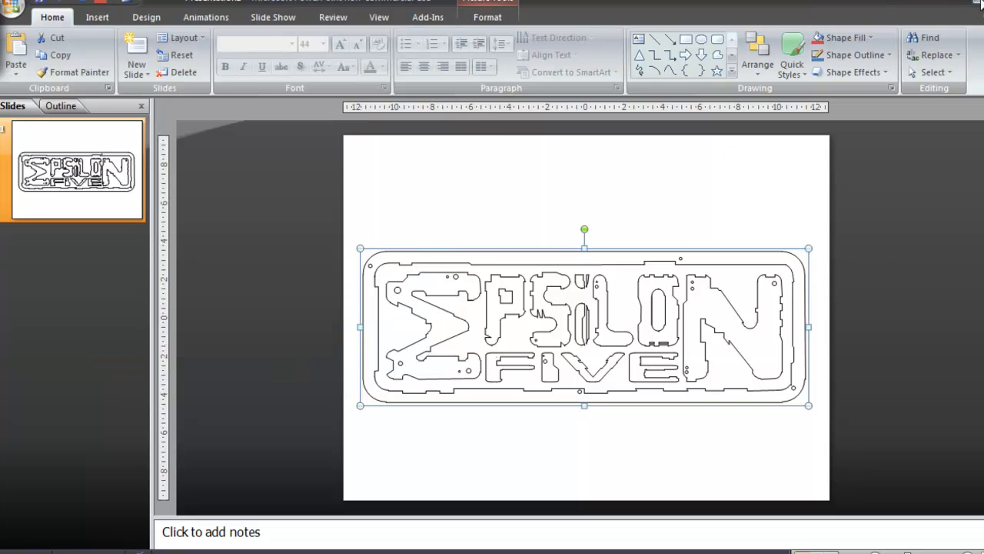
{"action": "left_click", "coordinate": [979, 3]}
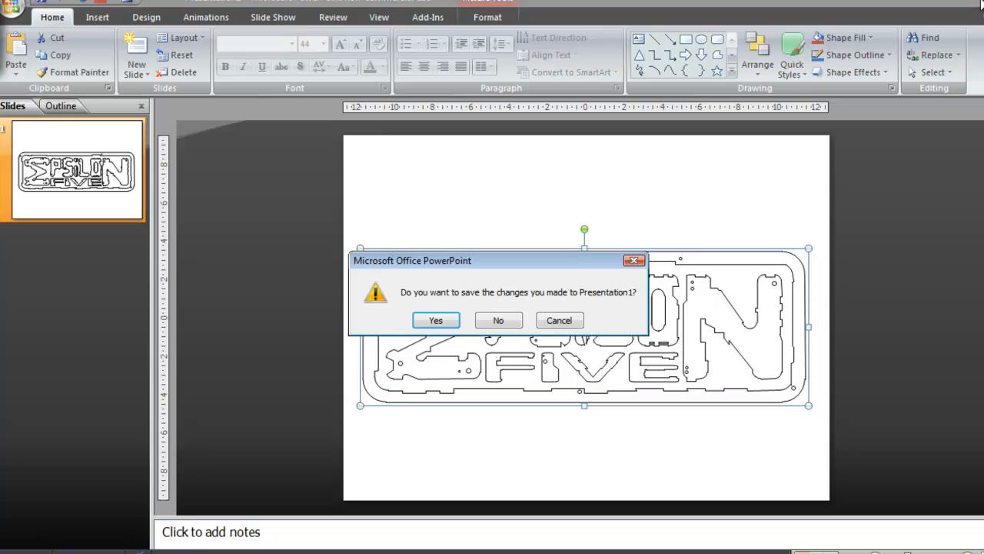
{"action": "left_click", "coordinate": [500, 321]}
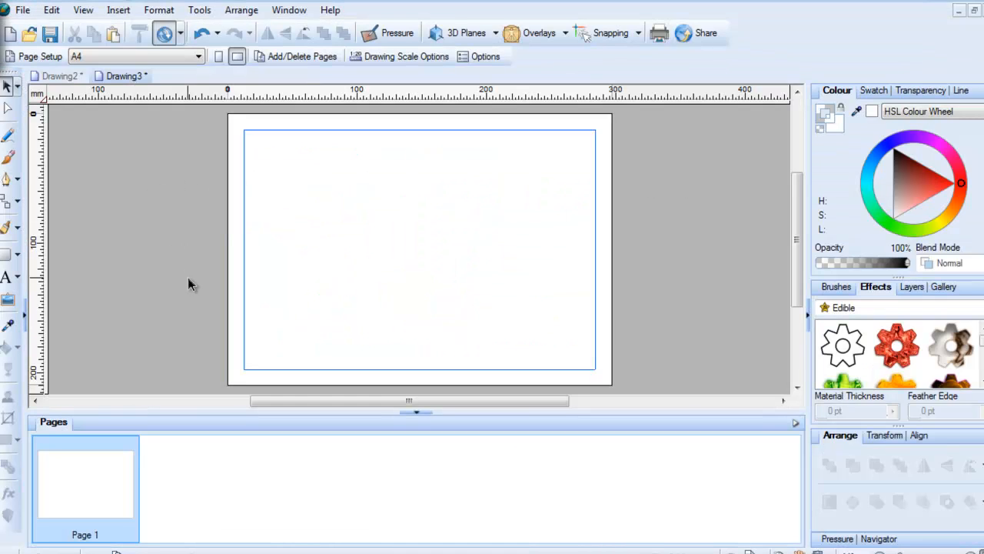
Switch to DrawPlus, insert the E5 picture from Documents onto the A4 page, and size it to the width between the margins.
{"action": "left_click", "coordinate": [118, 10]}
{"action": "mouse_move", "coordinate": [148, 48]}
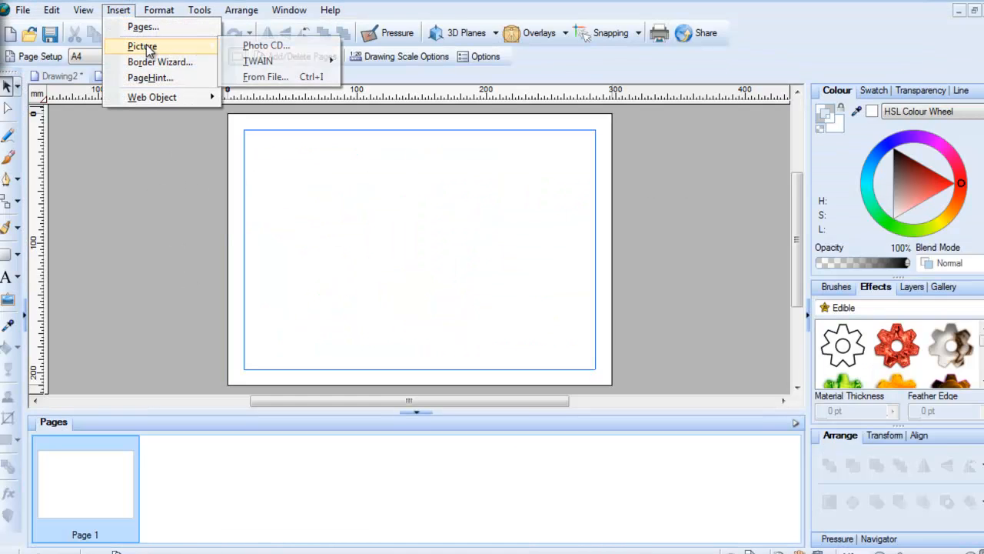
{"action": "left_click", "coordinate": [266, 78]}
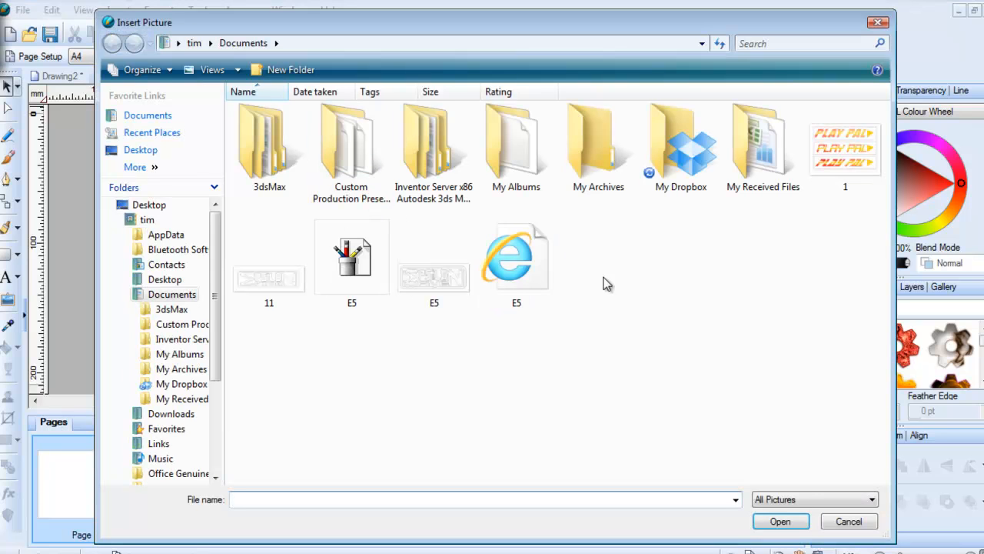
{"action": "left_click", "coordinate": [434, 278]}
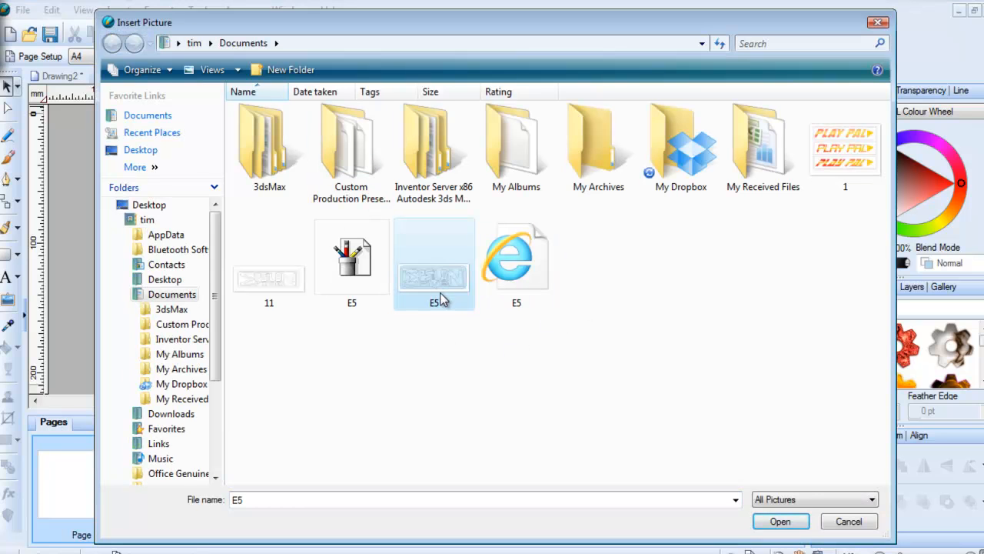
{"action": "left_click", "coordinate": [780, 522]}
{"action": "left_click_drag", "start_coordinate": [259, 168], "coordinate": [598, 347]}
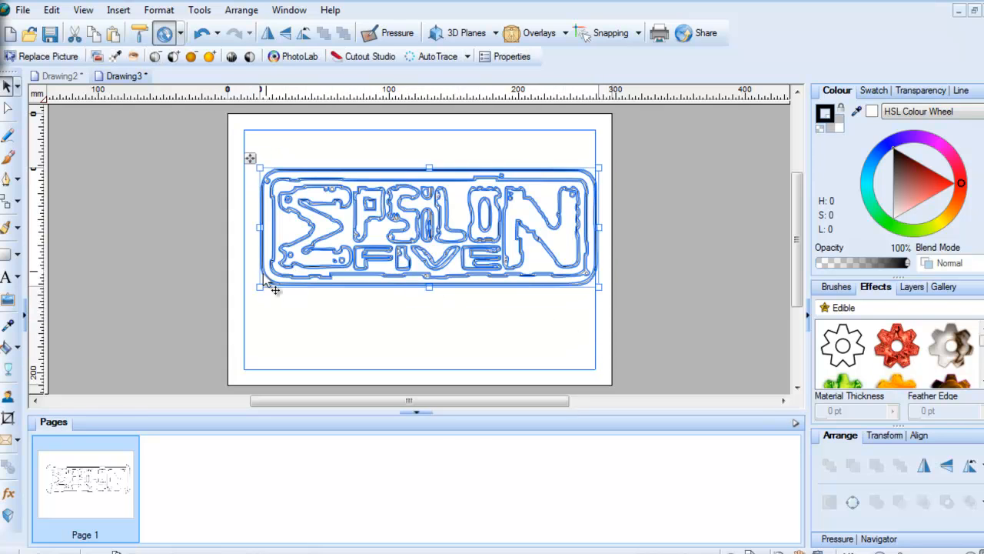
{"action": "left_click_drag", "start_coordinate": [256, 285], "coordinate": [241, 292]}
{"action": "left_click", "coordinate": [307, 336]}
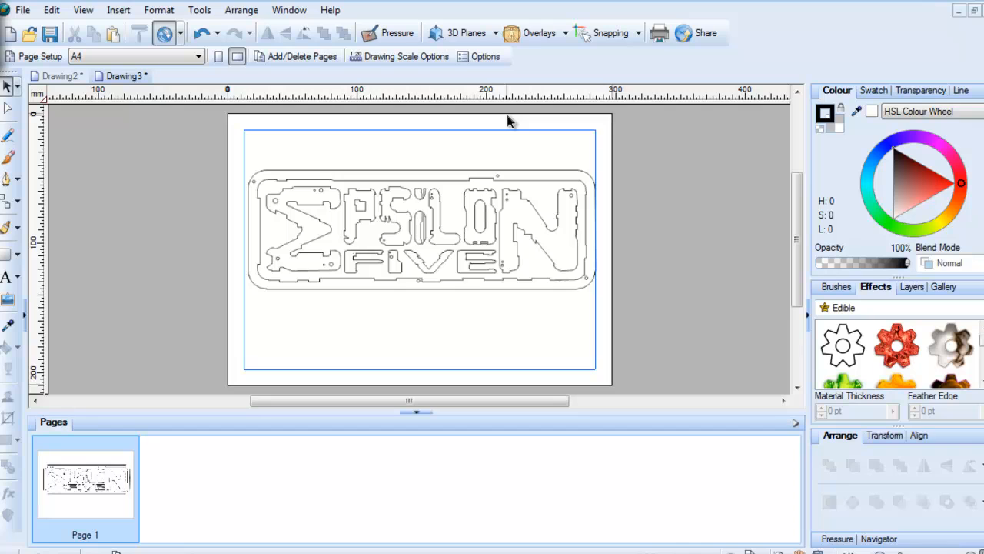
{"action": "left_click", "coordinate": [353, 269]}
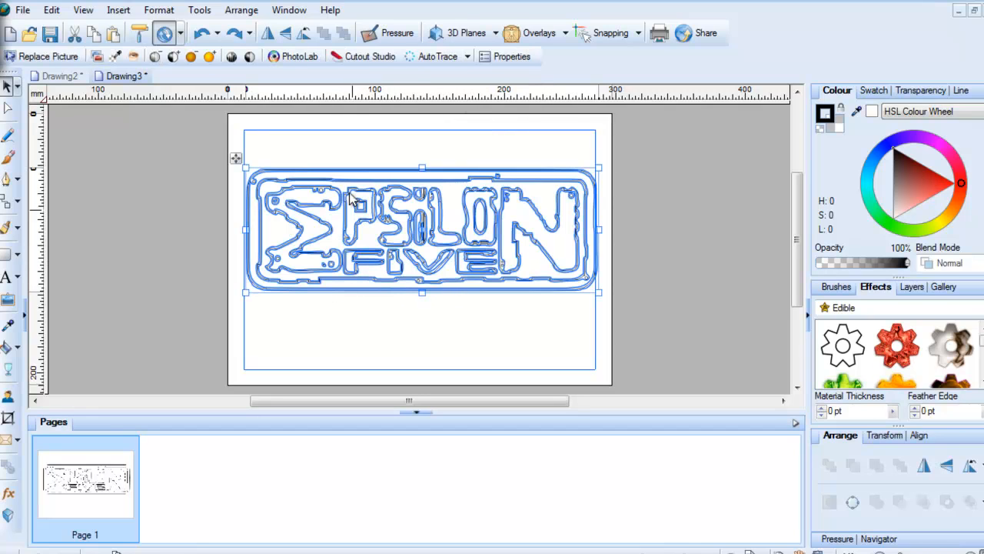
{"action": "left_click", "coordinate": [365, 65]}
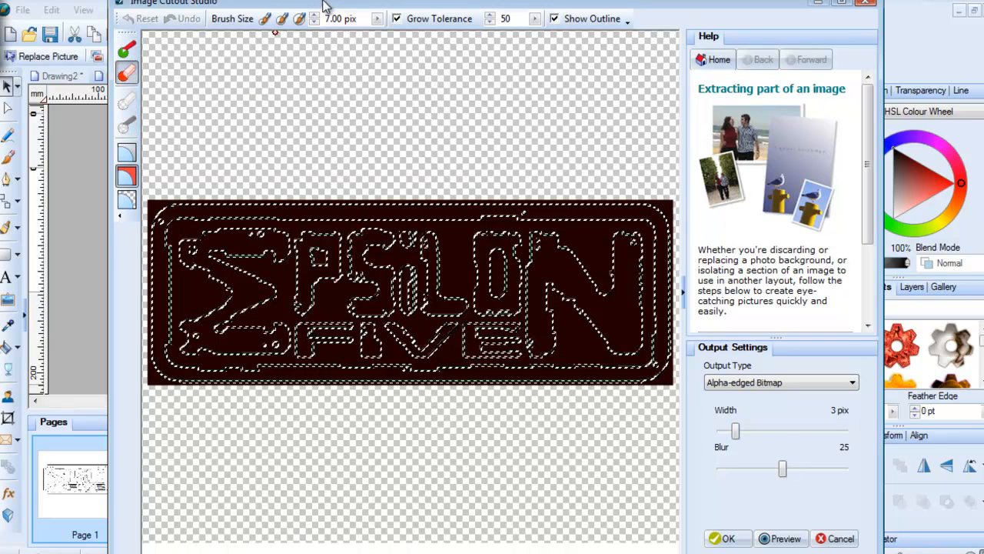
{"action": "left_click", "coordinate": [265, 20]}
{"action": "left_click_drag", "start_coordinate": [240, 288], "coordinate": [248, 299]}
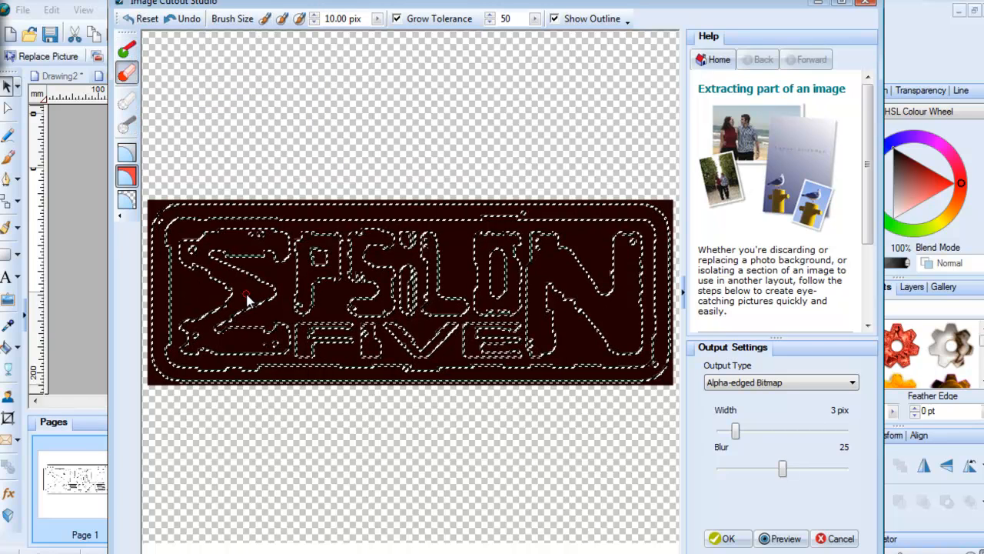
{"action": "left_click", "coordinate": [127, 176]}
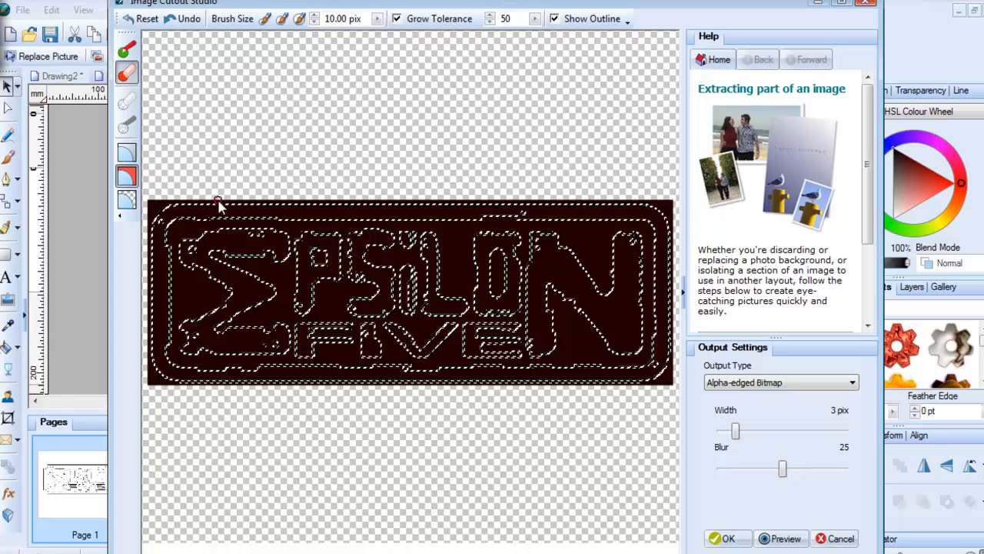
{"action": "left_click", "coordinate": [126, 49]}
{"action": "left_click", "coordinate": [126, 156]}
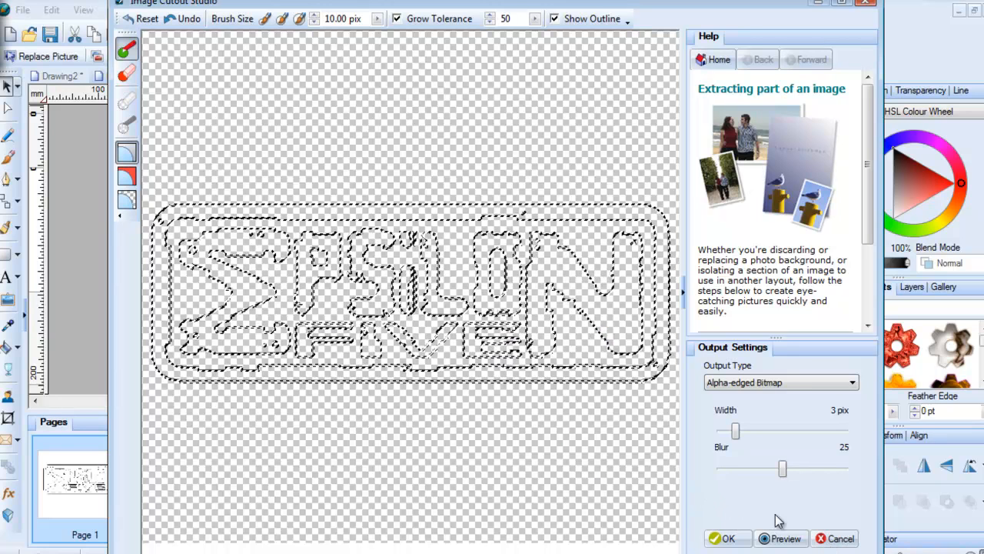
{"action": "left_click", "coordinate": [838, 539]}
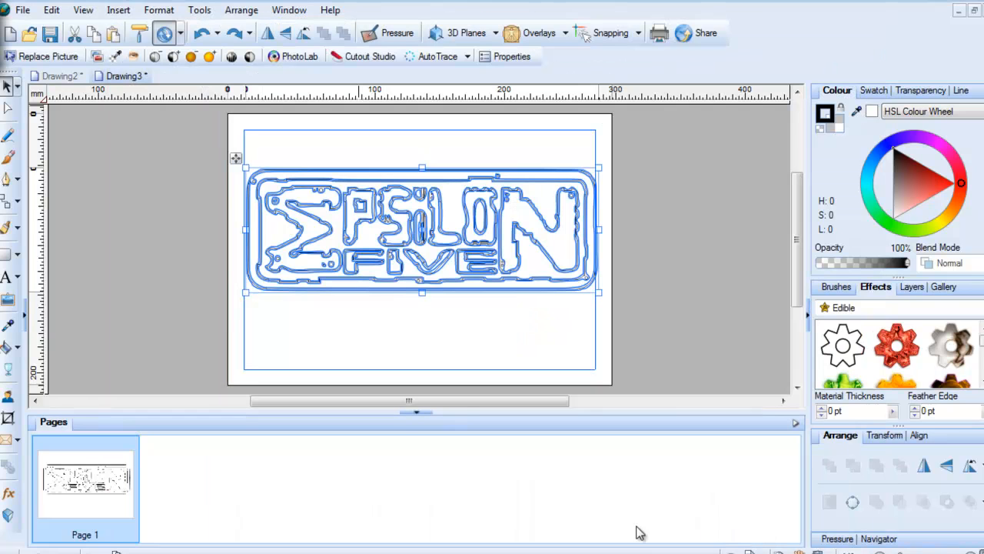
{"action": "left_click", "coordinate": [137, 218]}
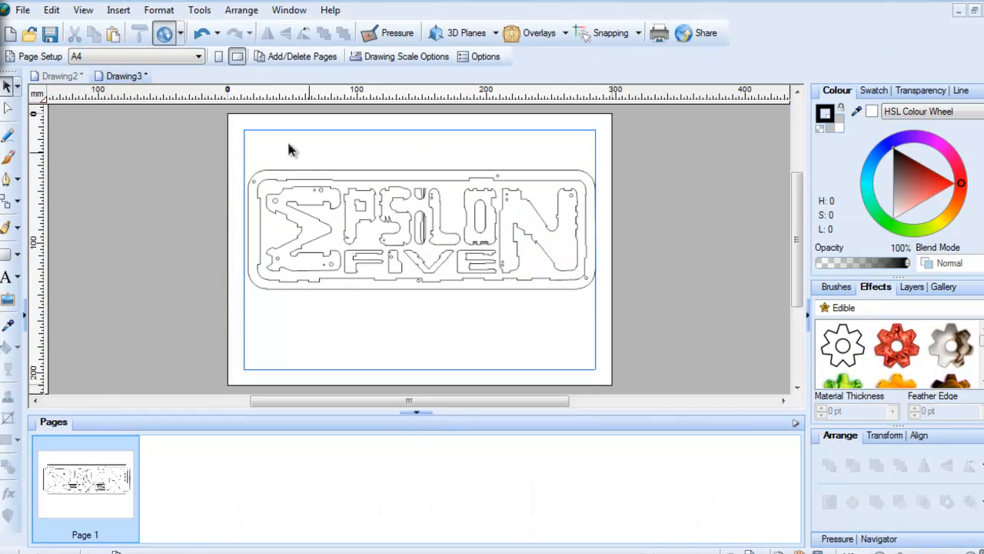
Draw a Quick Rectangle slightly larger than the logo, fill it with white, and send it behind the logo picture.
{"action": "left_click", "coordinate": [15, 258]}
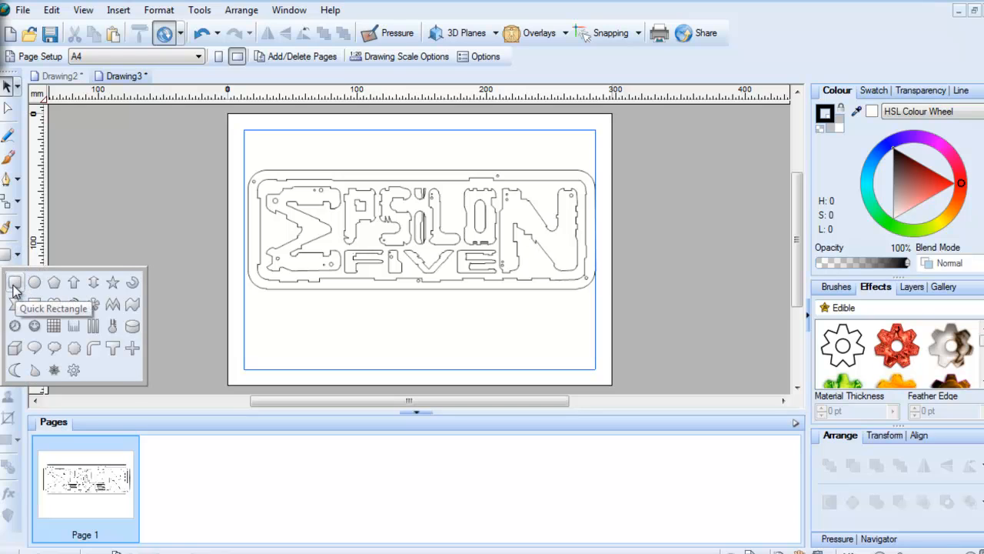
{"action": "left_click", "coordinate": [14, 285]}
{"action": "left_click_drag", "start_coordinate": [237, 162], "coordinate": [605, 295]}
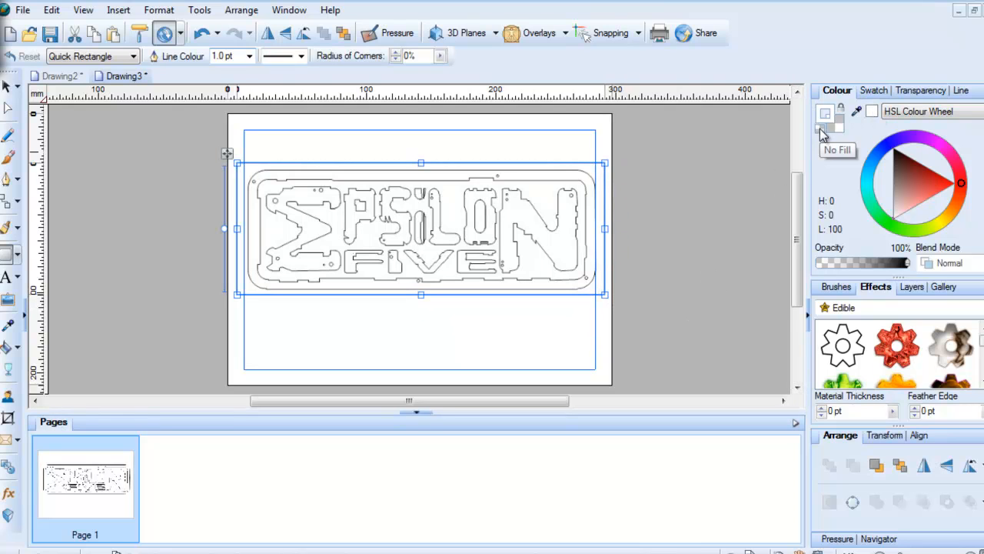
{"action": "left_click", "coordinate": [871, 111]}
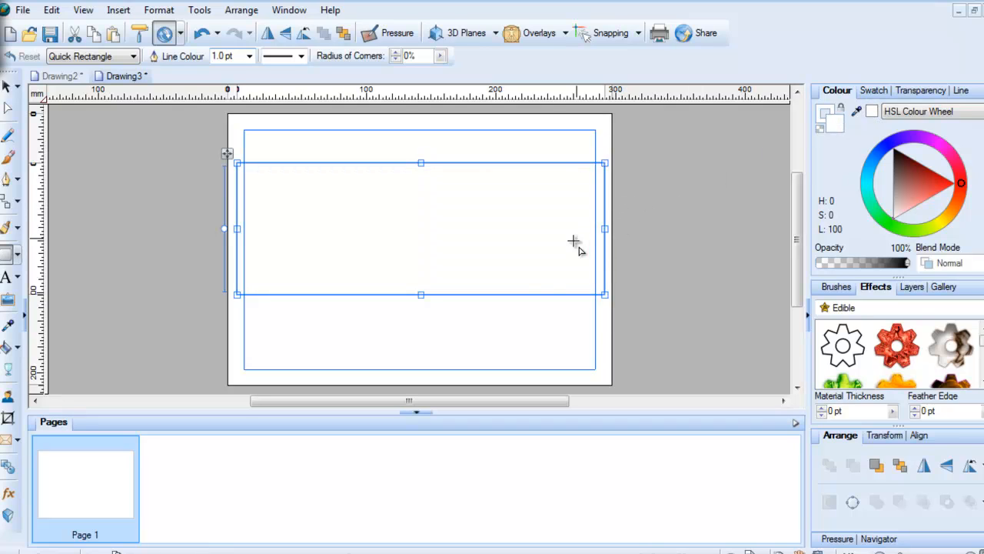
{"action": "left_click", "coordinate": [343, 32]}
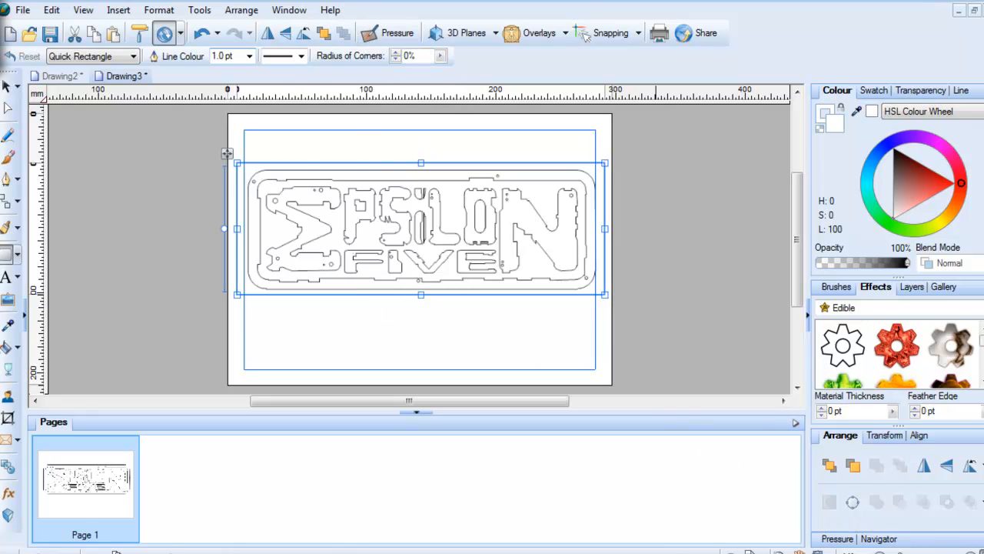
Trim the white rectangle's left, right and upper edges so it extends only slightly beyond the logo's outer frame.
{"action": "left_click", "coordinate": [970, 551]}
{"action": "left_click", "coordinate": [970, 552]}
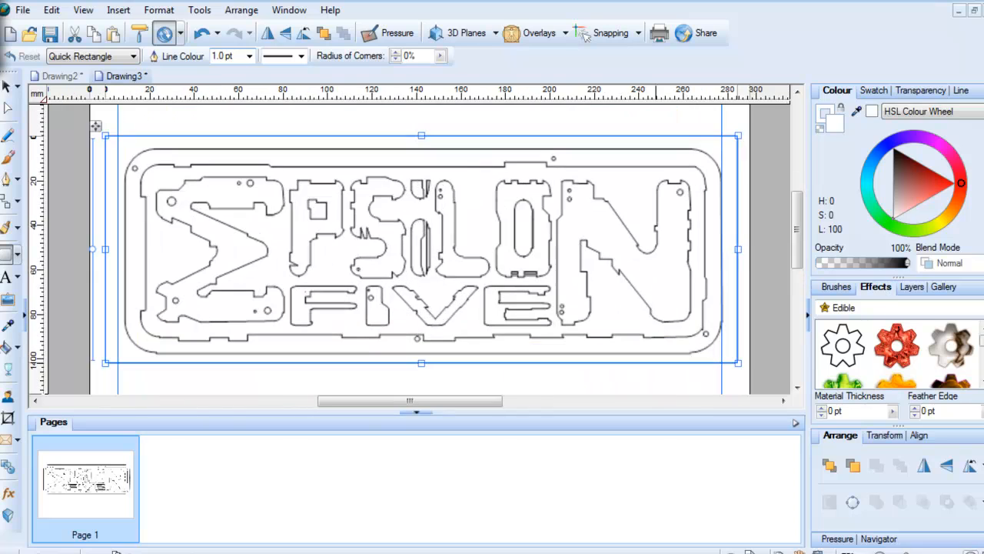
{"action": "left_click_drag", "start_coordinate": [106, 249], "coordinate": [121, 253]}
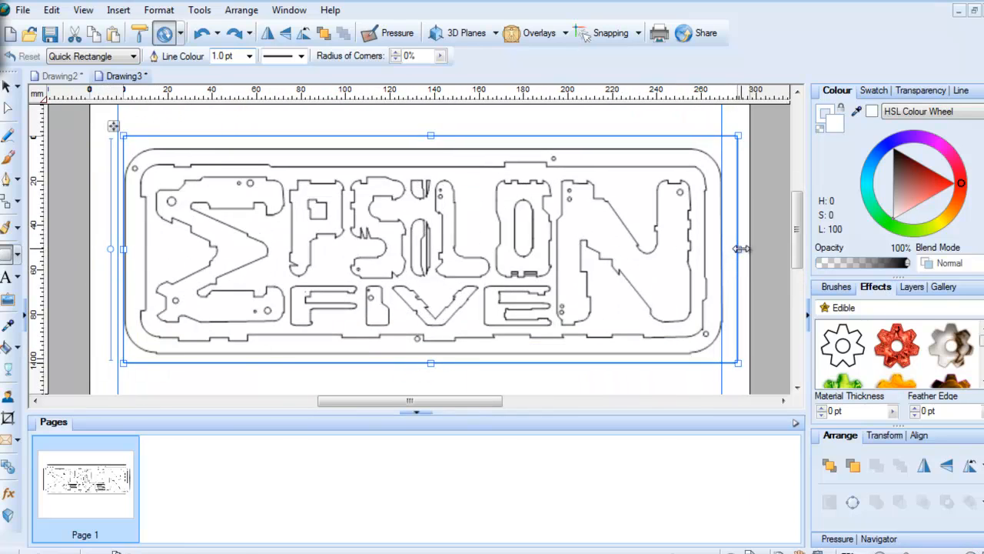
{"action": "left_click_drag", "start_coordinate": [738, 250], "coordinate": [728, 250]}
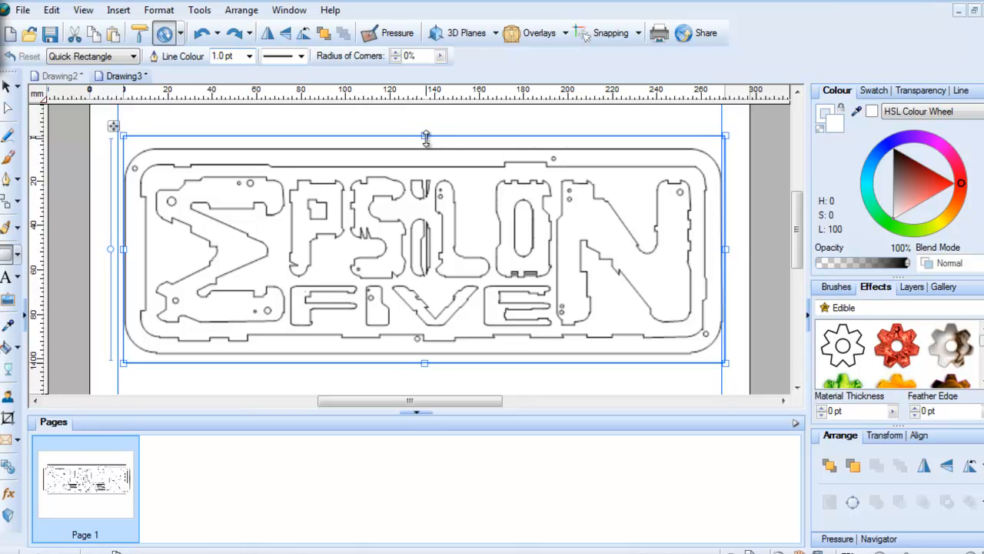
{"action": "left_click_drag", "start_coordinate": [426, 138], "coordinate": [429, 147]}
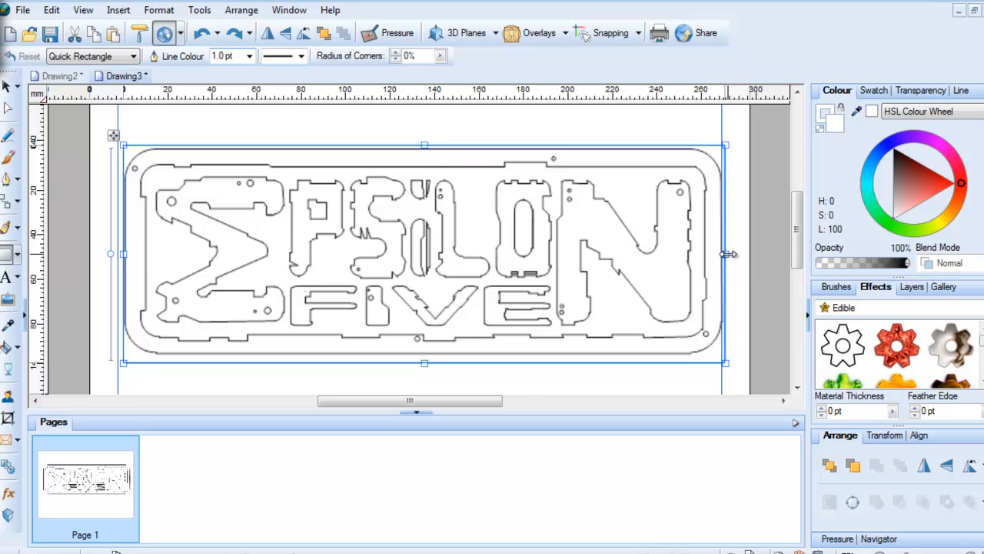
{"action": "left_click_drag", "start_coordinate": [725, 253], "coordinate": [731, 253]}
{"action": "left_click_drag", "start_coordinate": [123, 254], "coordinate": [114, 253]}
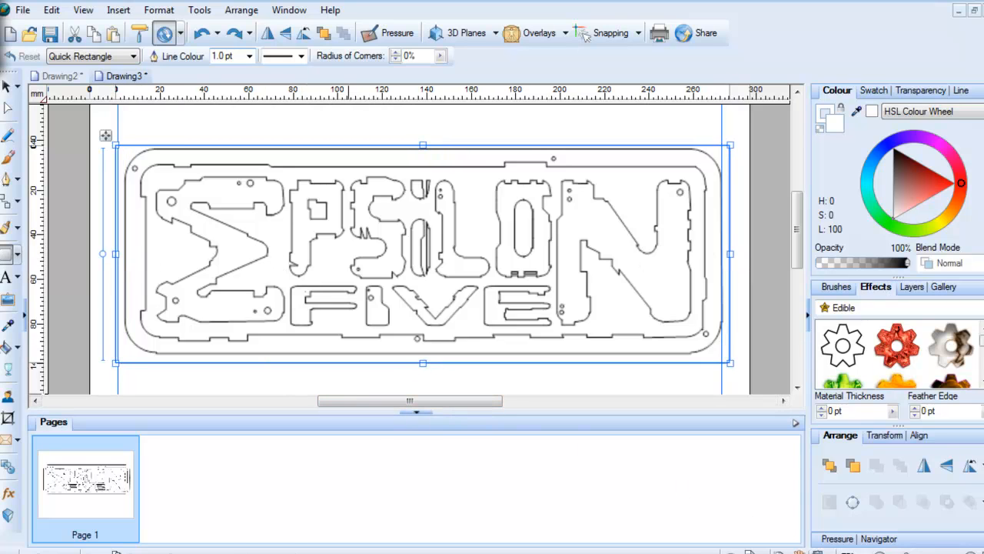
{"action": "left_click", "coordinate": [880, 551]}
{"action": "left_click", "coordinate": [880, 551]}
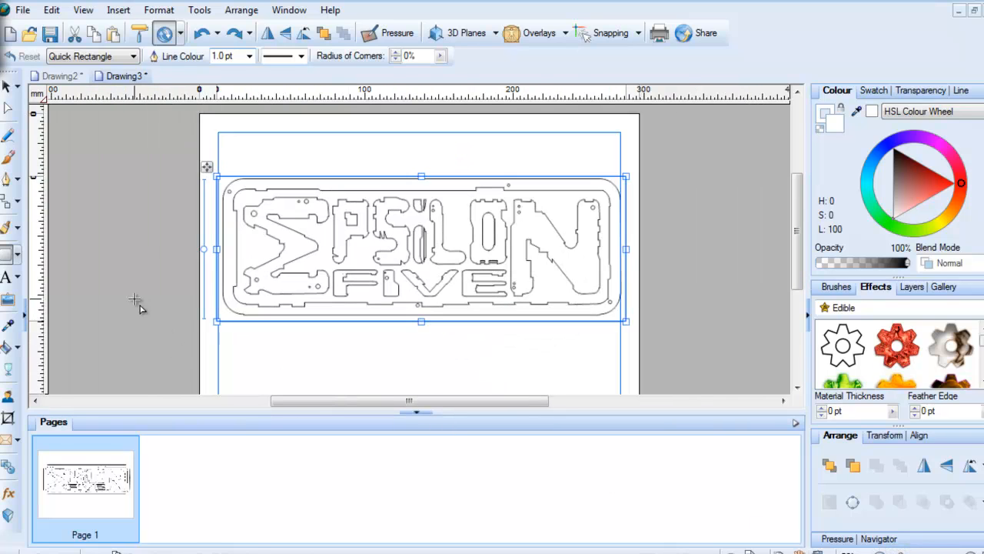
Select the white rectangle together with the logo picture and group them.
{"action": "key", "text": "Delete"}
{"action": "left_click", "coordinate": [7, 88]}
{"action": "left_click_drag", "start_coordinate": [158, 147], "coordinate": [796, 400]}
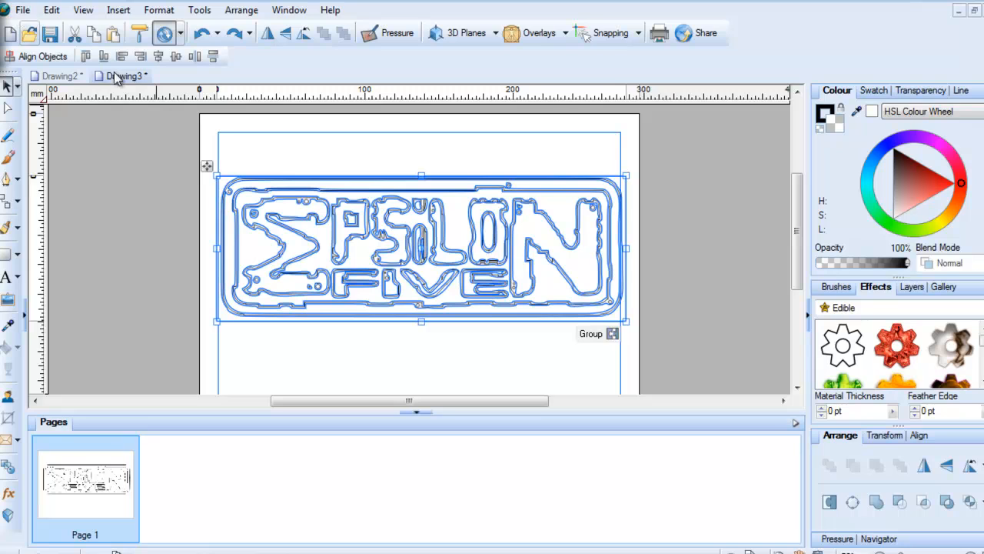
{"action": "left_click", "coordinate": [612, 334]}
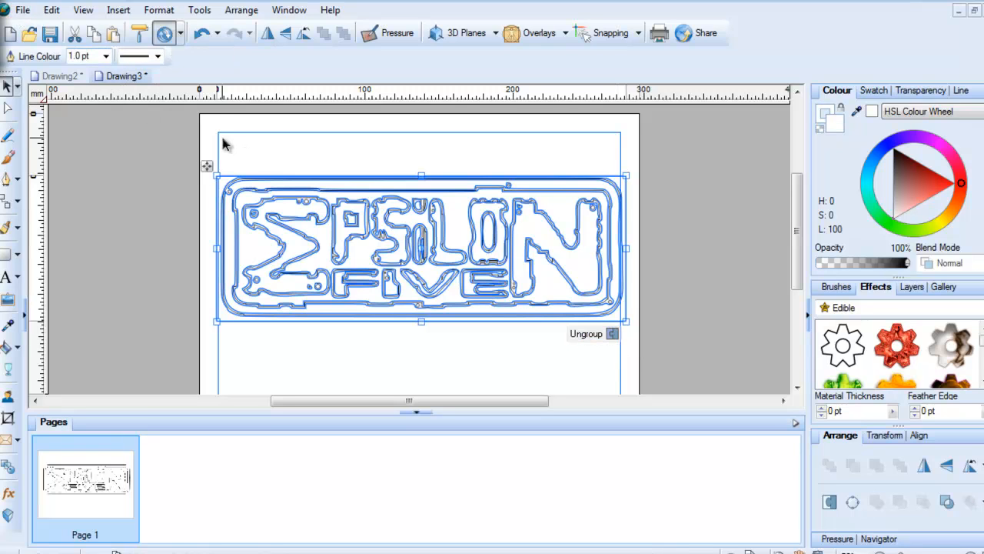
Export the selected group as a Portable Network Graphics file named E5 in Documents, replacing the existing file.
{"action": "left_click", "coordinate": [23, 10]}
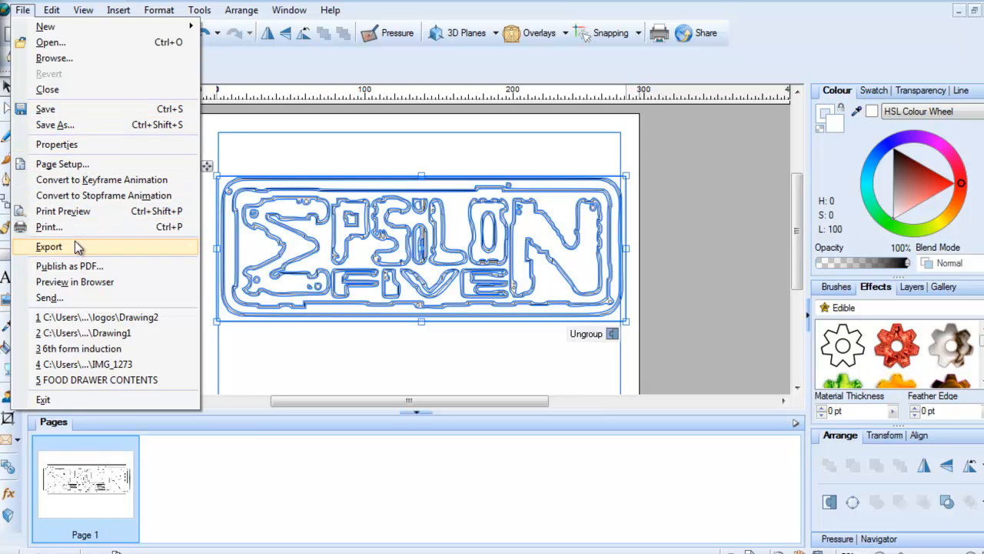
{"action": "mouse_move", "coordinate": [100, 250]}
{"action": "left_click", "coordinate": [312, 248]}
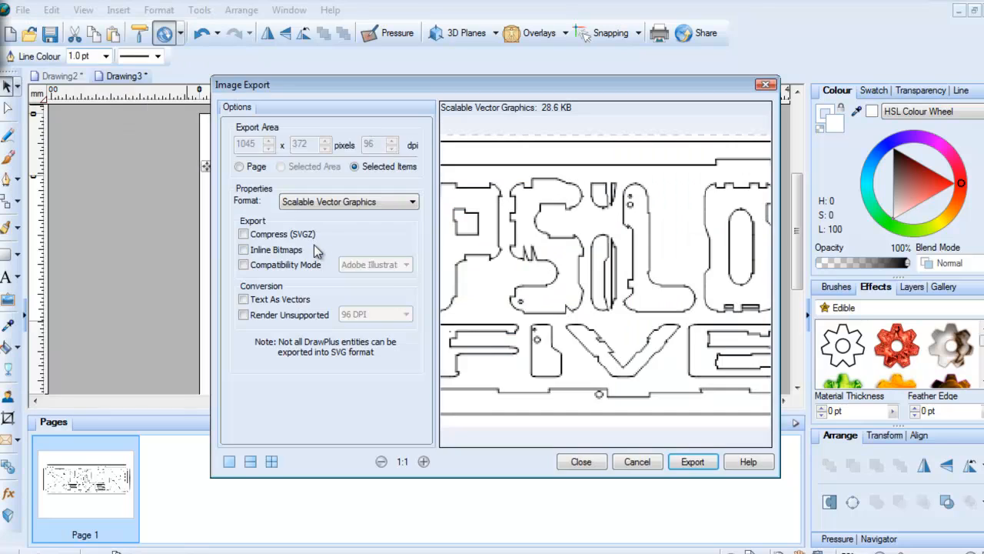
{"action": "left_click", "coordinate": [412, 202]}
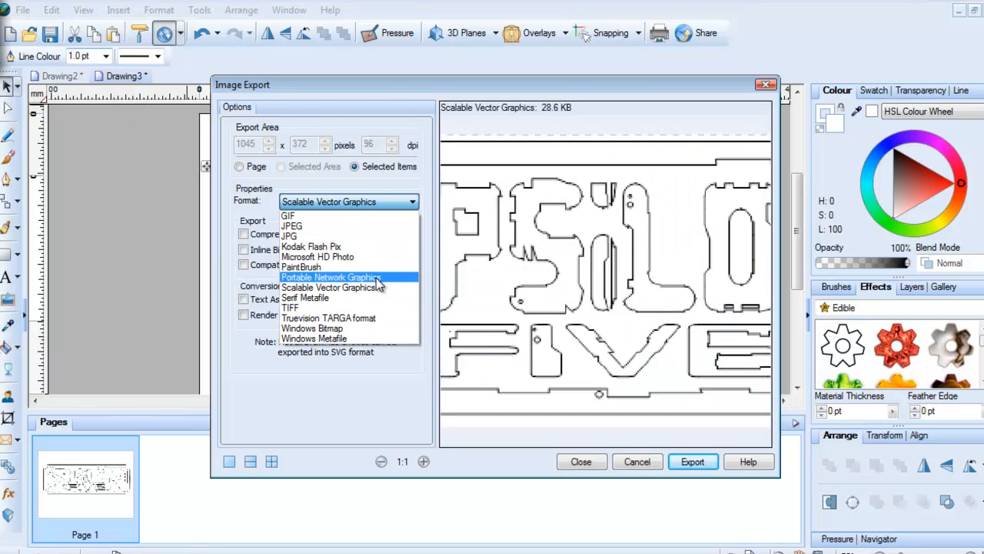
{"action": "left_click", "coordinate": [322, 275]}
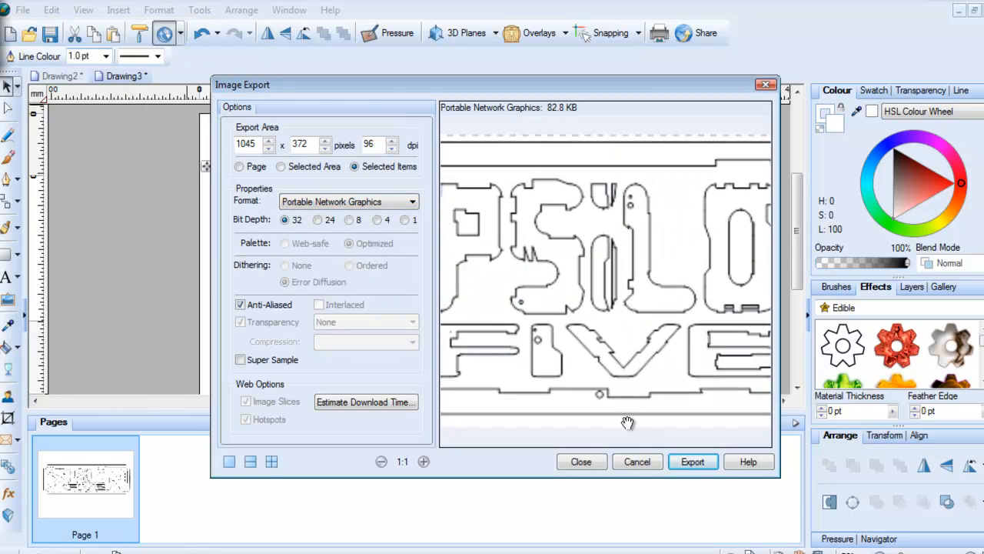
{"action": "left_click", "coordinate": [692, 465]}
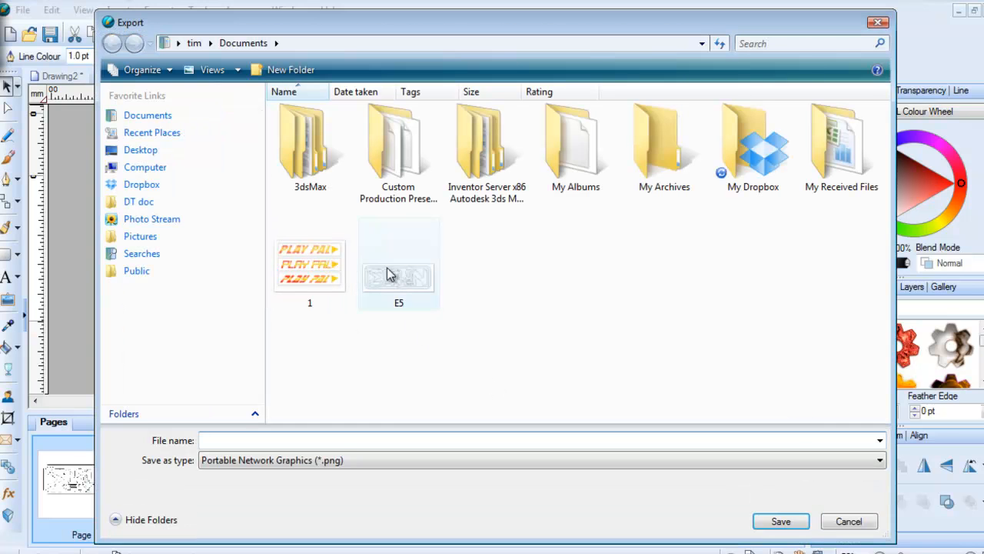
{"action": "left_click", "coordinate": [392, 278]}
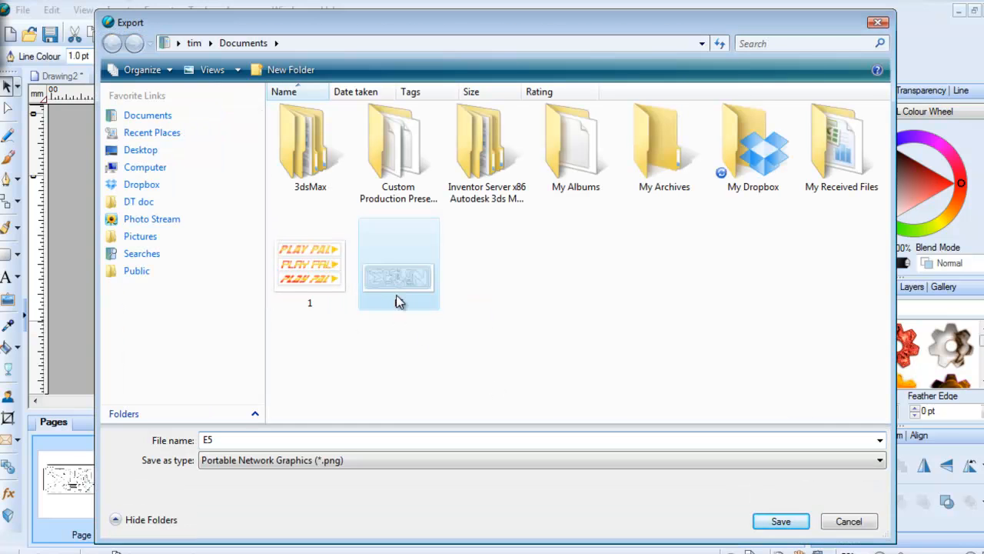
{"action": "left_click", "coordinate": [778, 522]}
{"action": "left_click", "coordinate": [552, 294]}
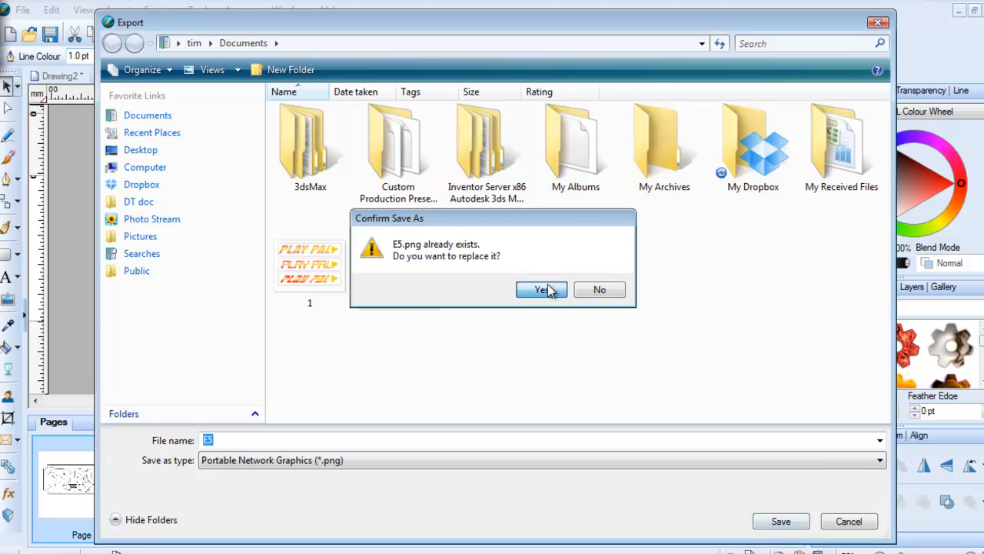
{"action": "left_click", "coordinate": [677, 361]}
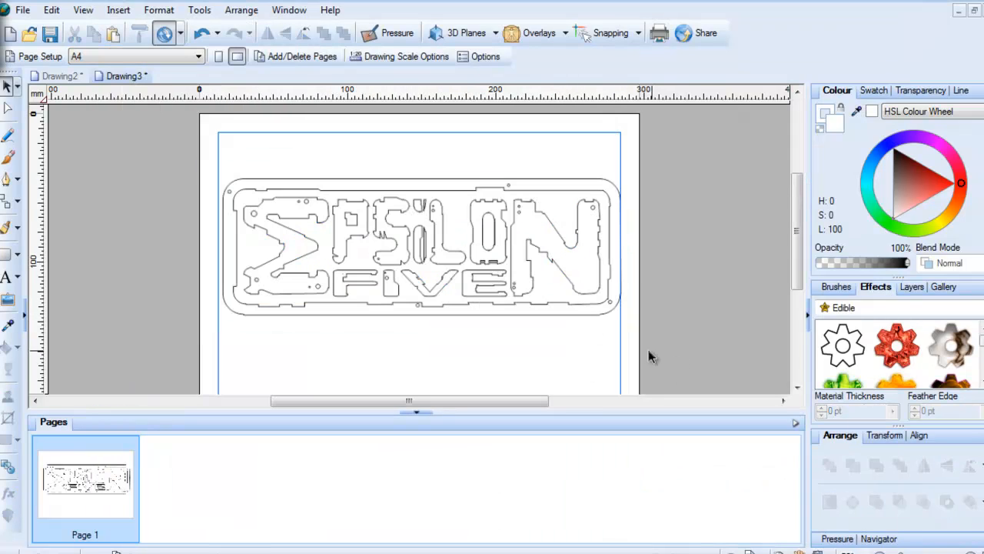
Delete the grouped logo and insert the E5 picture from Documents, sized to about the width between the page margins.
{"action": "left_click", "coordinate": [259, 221]}
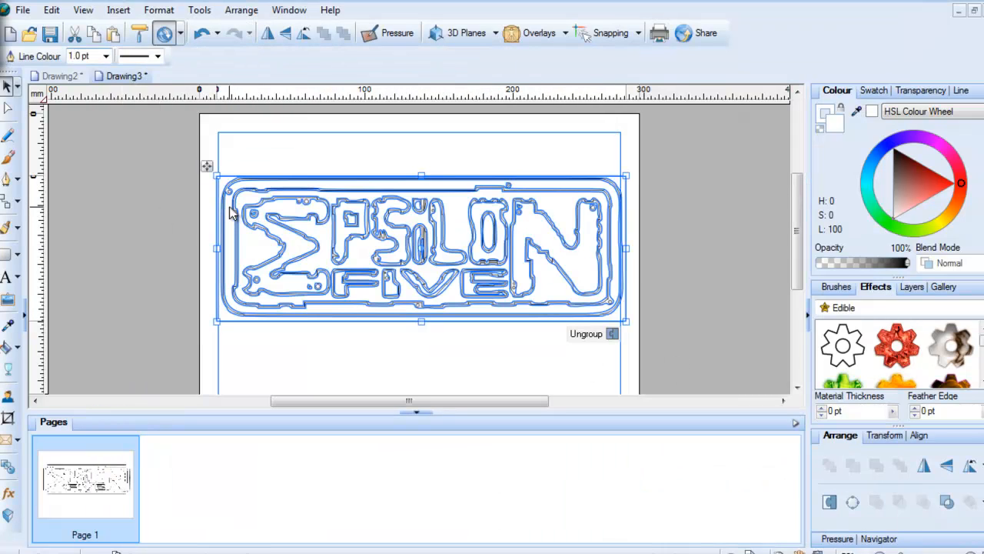
{"action": "key", "text": "Delete"}
{"action": "left_click", "coordinate": [118, 10]}
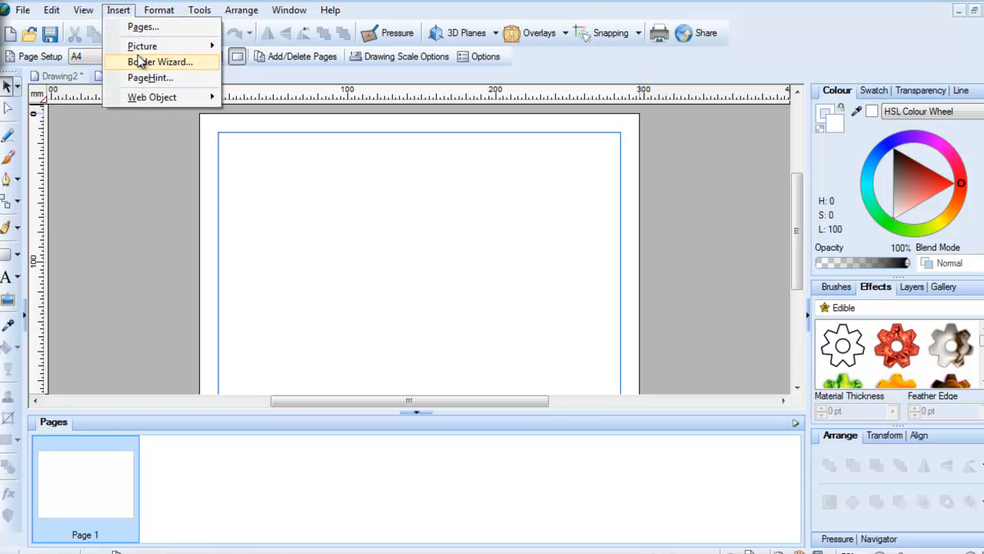
{"action": "left_click", "coordinate": [267, 77]}
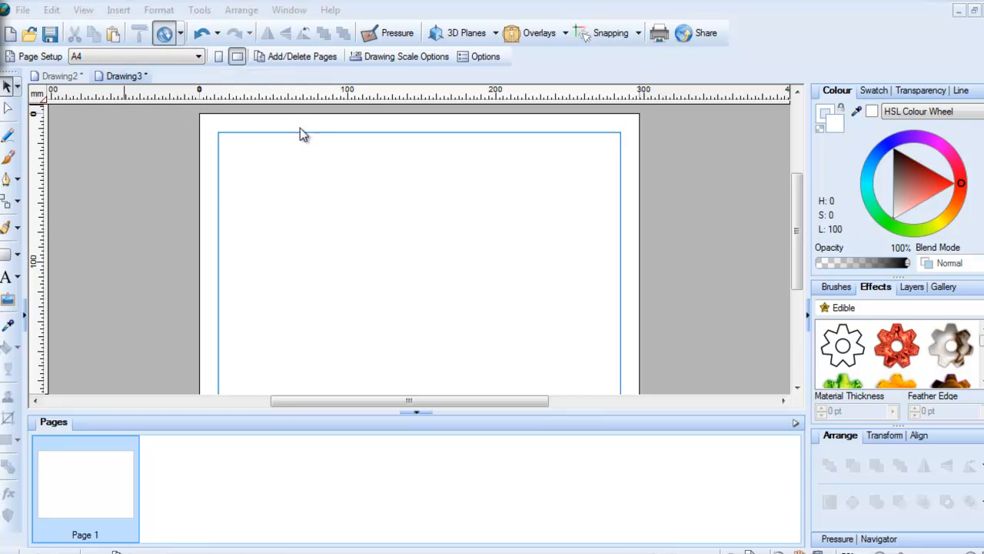
{"action": "left_click", "coordinate": [442, 270]}
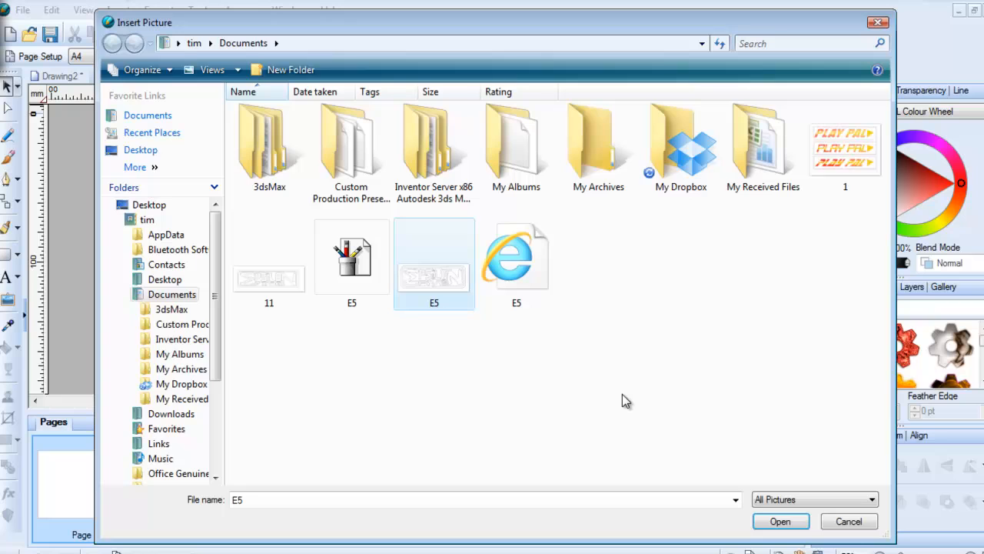
{"action": "double_click", "coordinate": [433, 281]}
{"action": "left_click_drag", "start_coordinate": [227, 162], "coordinate": [607, 356]}
{"action": "left_click_drag", "start_coordinate": [439, 281], "coordinate": [437, 302]}
Open the logo in Cutout Studio and mark the letter L for removal with a 10 pix Discard Brush.
{"action": "left_click", "coordinate": [359, 58]}
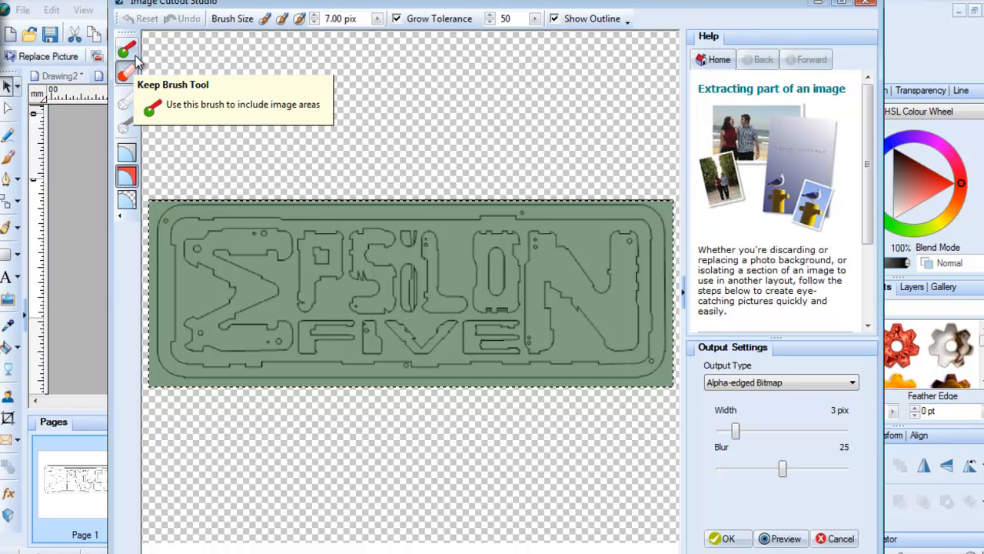
{"action": "left_click", "coordinate": [262, 23]}
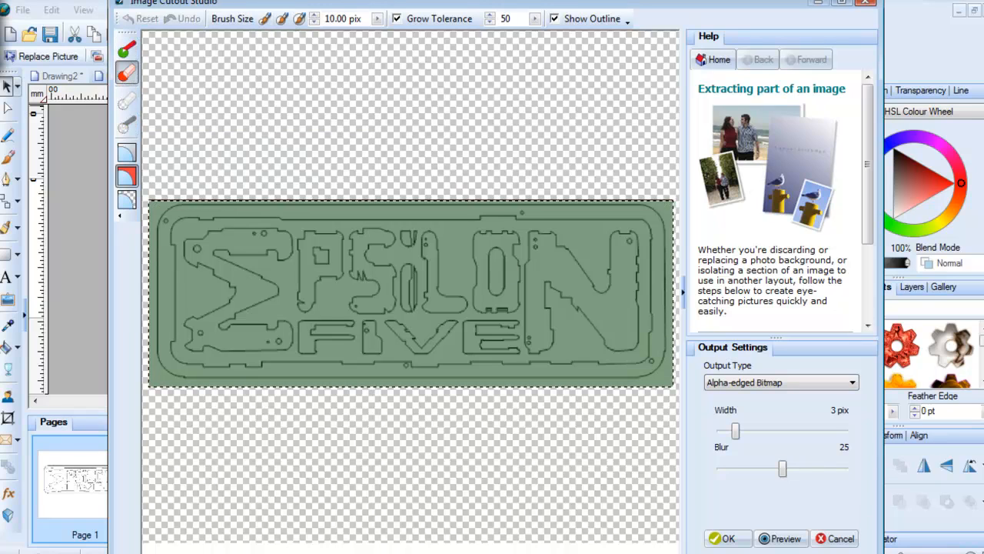
{"action": "scroll", "coordinate": [410, 293], "scroll_direction": "up", "scroll_amount": 1}
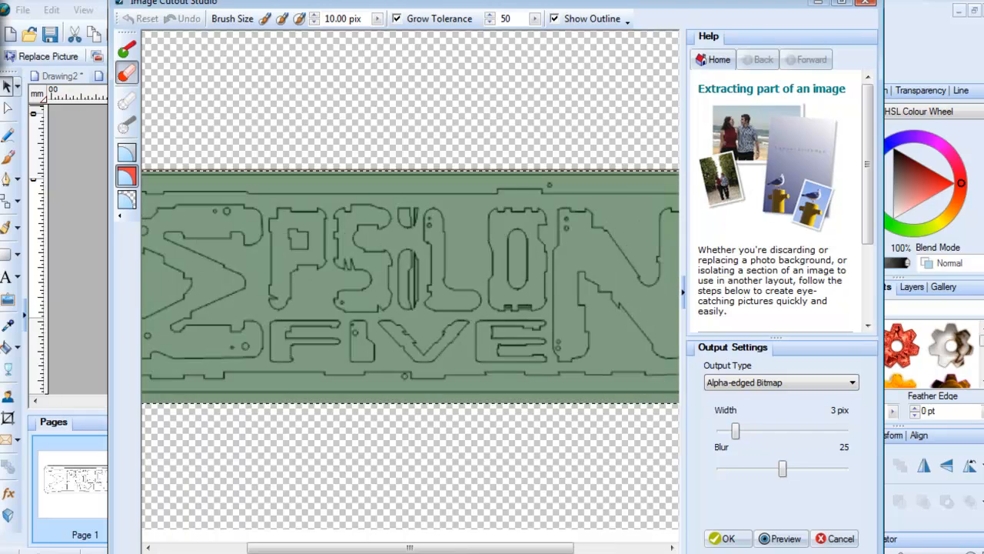
{"action": "scroll", "coordinate": [392, 255], "scroll_direction": "up", "scroll_amount": 3}
{"action": "mouse_move", "coordinate": [514, 326]}
{"action": "left_mouse_down"}
{"action": "mouse_move", "coordinate": [558, 312]}
{"action": "mouse_move", "coordinate": [532, 334]}
{"action": "mouse_move", "coordinate": [566, 342]}
{"action": "mouse_move", "coordinate": [512, 344]}
{"action": "mouse_move", "coordinate": [531, 329]}
{"action": "mouse_move", "coordinate": [549, 333]}
{"action": "mouse_move", "coordinate": [499, 319]}
{"action": "mouse_move", "coordinate": [480, 230]}
{"action": "left_mouse_up"}
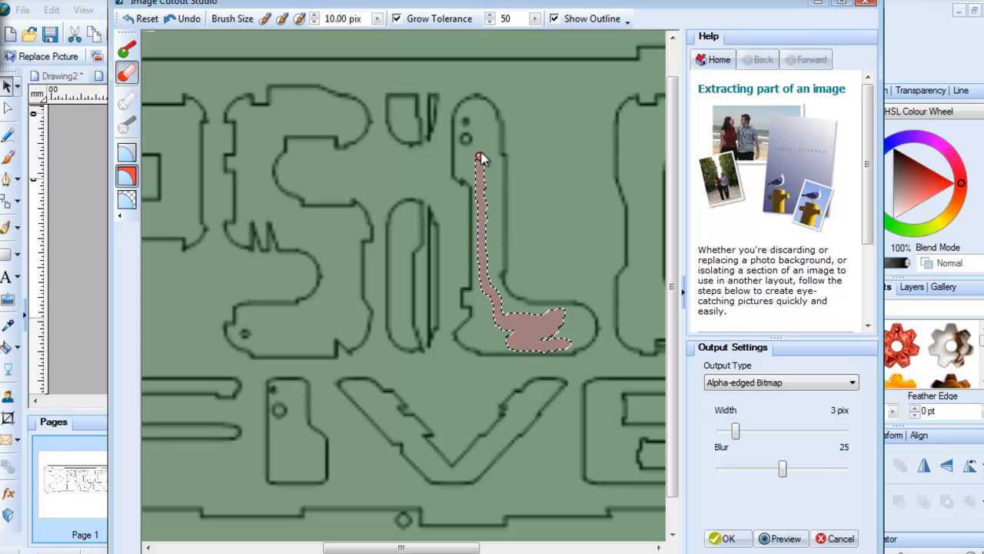
{"action": "mouse_move", "coordinate": [480, 154]}
{"action": "left_mouse_down"}
{"action": "mouse_move", "coordinate": [488, 125]}
{"action": "mouse_move", "coordinate": [485, 193]}
{"action": "mouse_move", "coordinate": [496, 224]}
{"action": "left_mouse_up"}
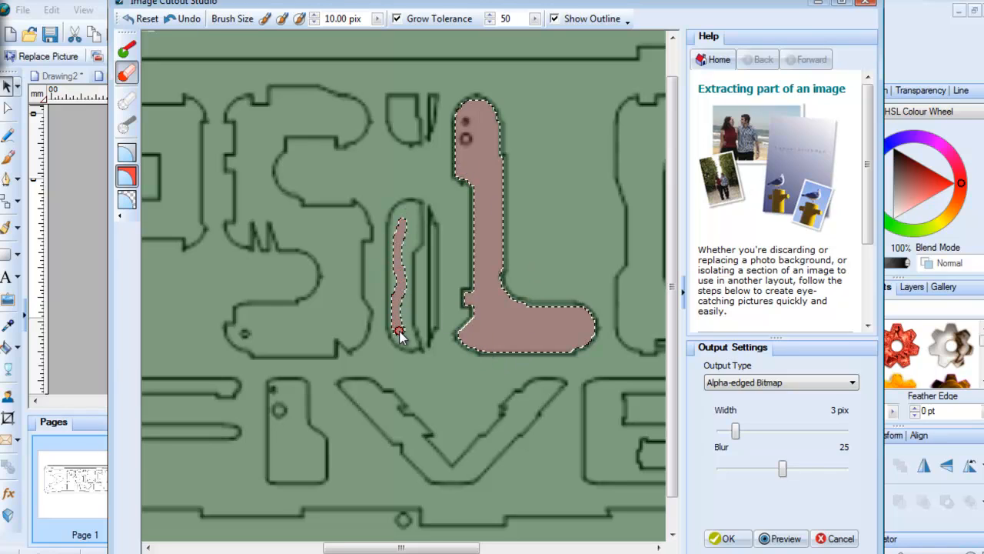
Mark the remaining letter interiors and the outer border band for removal, and apply the cutout to the picture.
{"action": "left_click_drag", "start_coordinate": [399, 335], "coordinate": [403, 311]}
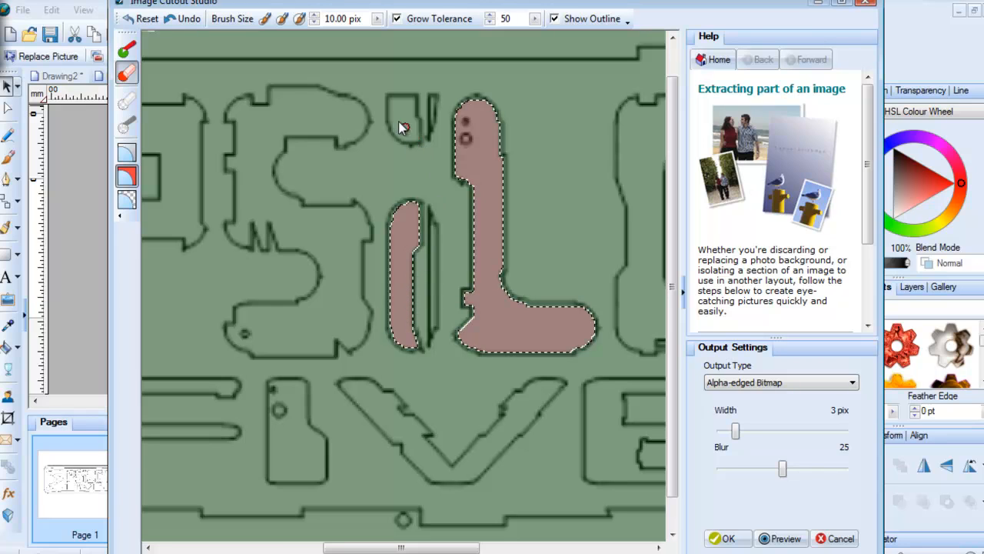
{"action": "left_click_drag", "start_coordinate": [402, 116], "coordinate": [409, 117]}
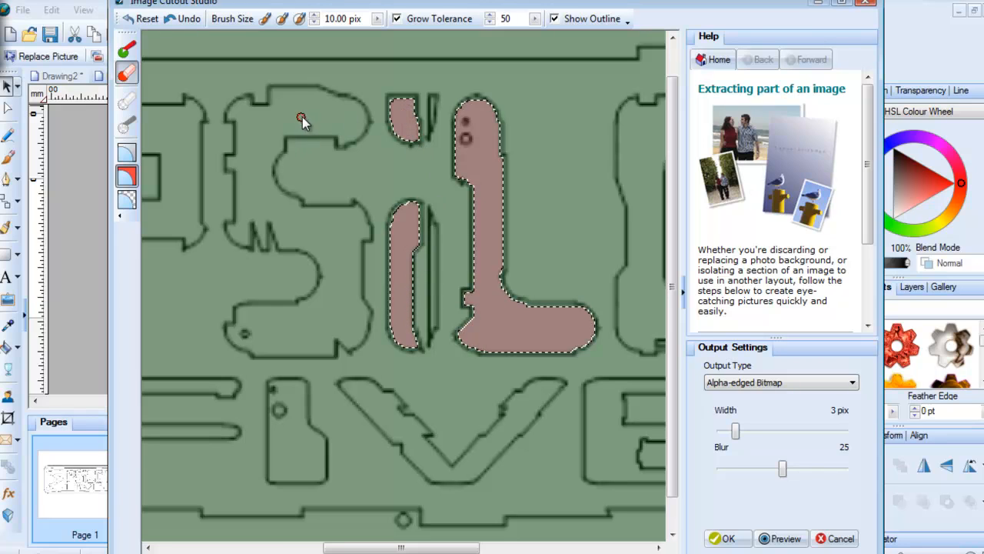
{"action": "mouse_move", "coordinate": [303, 117]}
{"action": "left_mouse_down"}
{"action": "mouse_move", "coordinate": [247, 129]}
{"action": "mouse_move", "coordinate": [250, 176]}
{"action": "left_mouse_up"}
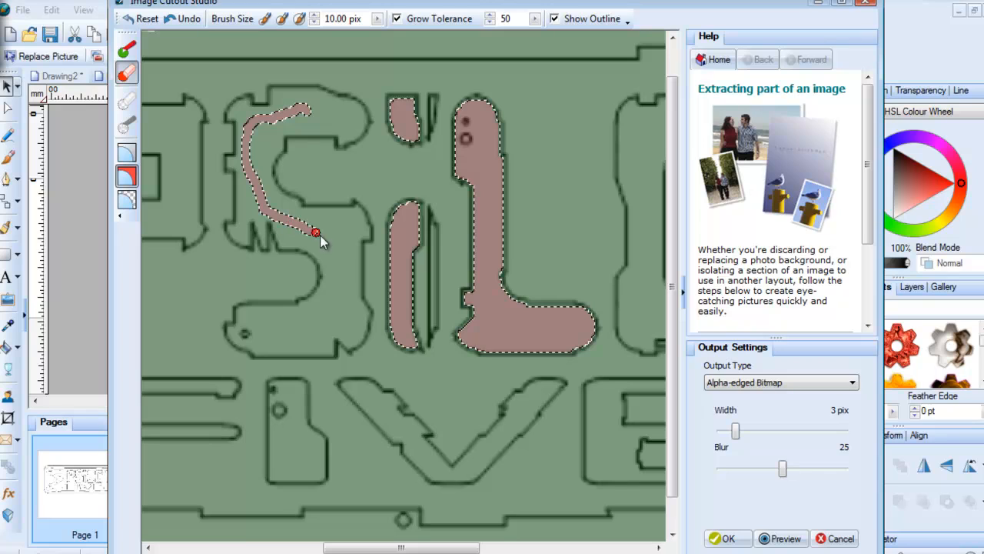
{"action": "mouse_move", "coordinate": [330, 312]}
{"action": "left_mouse_down"}
{"action": "mouse_move", "coordinate": [312, 349]}
{"action": "mouse_move", "coordinate": [289, 347]}
{"action": "mouse_move", "coordinate": [301, 326]}
{"action": "mouse_move", "coordinate": [278, 339]}
{"action": "mouse_move", "coordinate": [332, 310]}
{"action": "mouse_move", "coordinate": [350, 311]}
{"action": "mouse_move", "coordinate": [345, 238]}
{"action": "mouse_move", "coordinate": [253, 189]}
{"action": "left_mouse_up"}
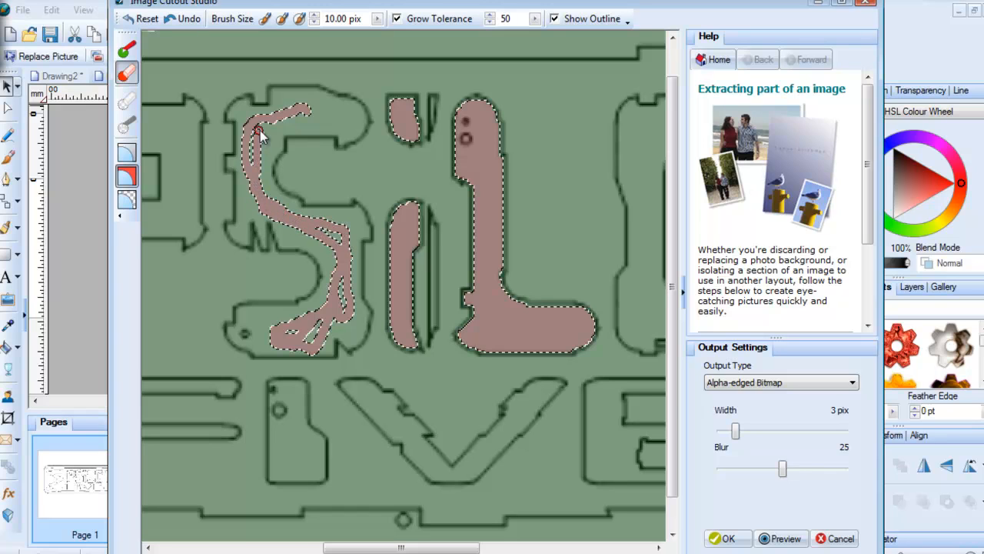
{"action": "mouse_move", "coordinate": [260, 133]}
{"action": "left_mouse_down"}
{"action": "mouse_move", "coordinate": [302, 117]}
{"action": "mouse_move", "coordinate": [345, 120]}
{"action": "left_mouse_up"}
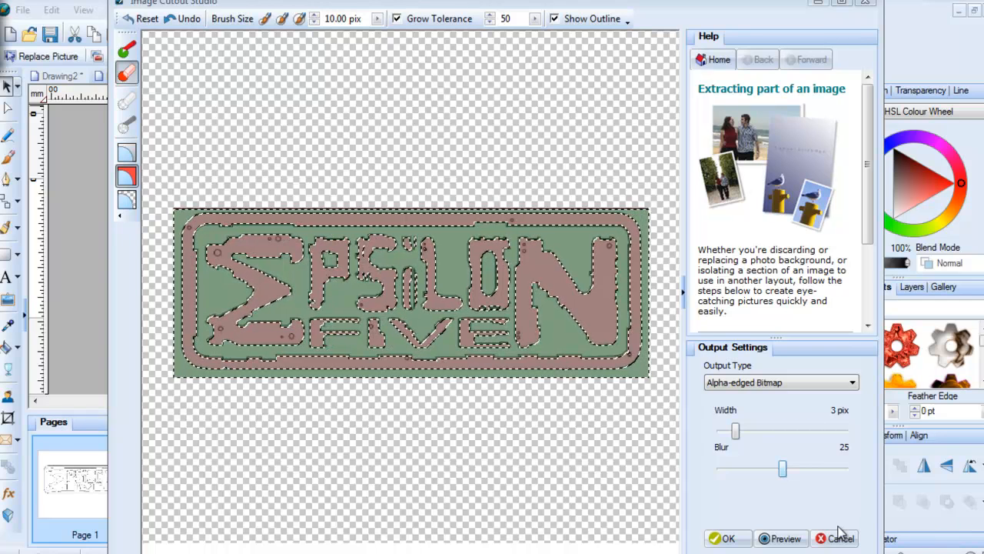
{"action": "left_click", "coordinate": [739, 540]}
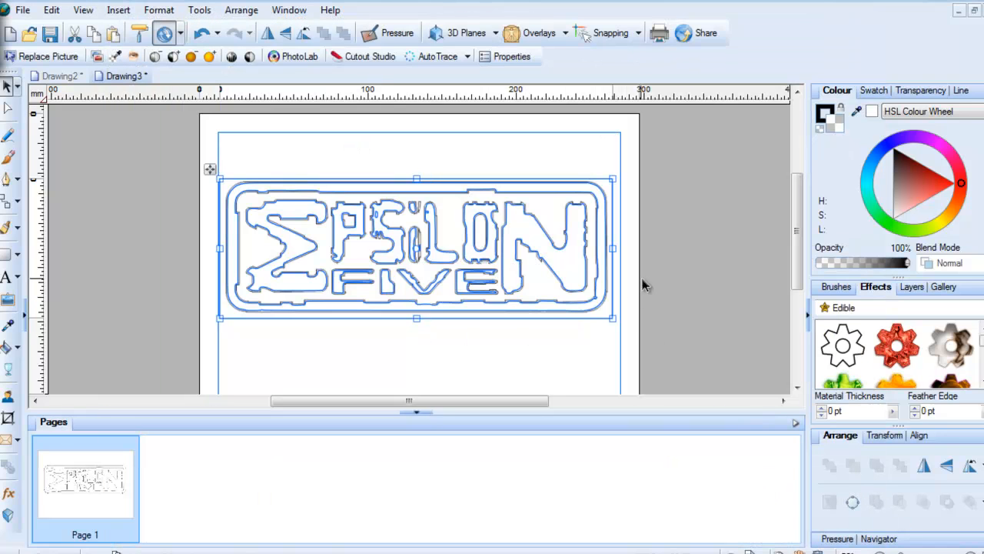
{"action": "left_click", "coordinate": [707, 305]}
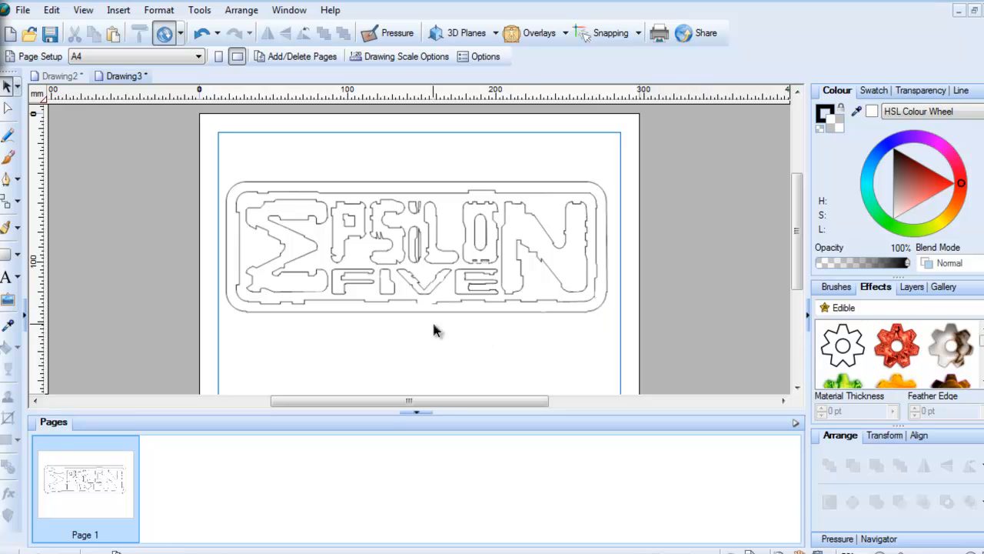
Draw a Quick Rectangle covering the whole logo and fill it with dark blue (H 242, S 61, L 21).
{"action": "left_click", "coordinate": [7, 253]}
{"action": "left_click_drag", "start_coordinate": [213, 165], "coordinate": [636, 347]}
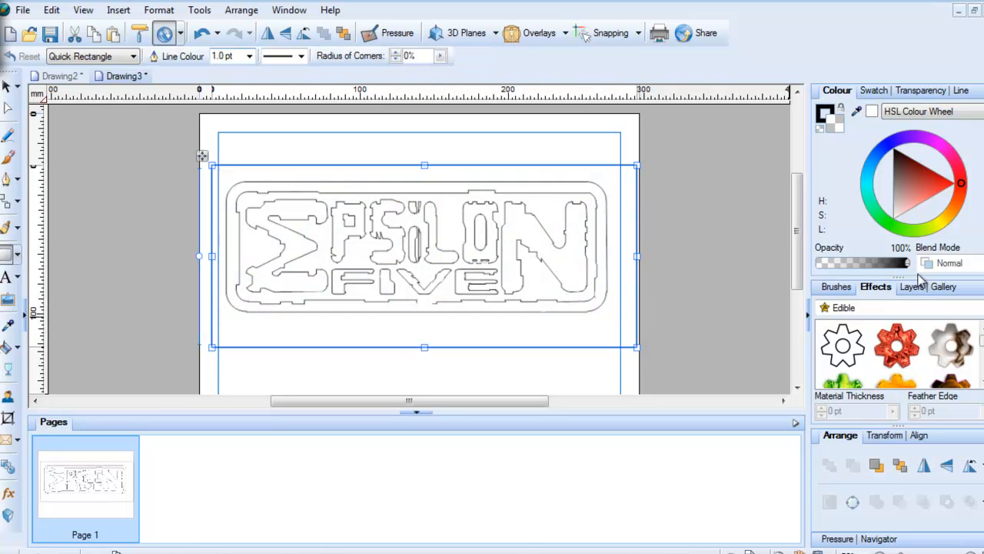
{"action": "left_click", "coordinate": [890, 146]}
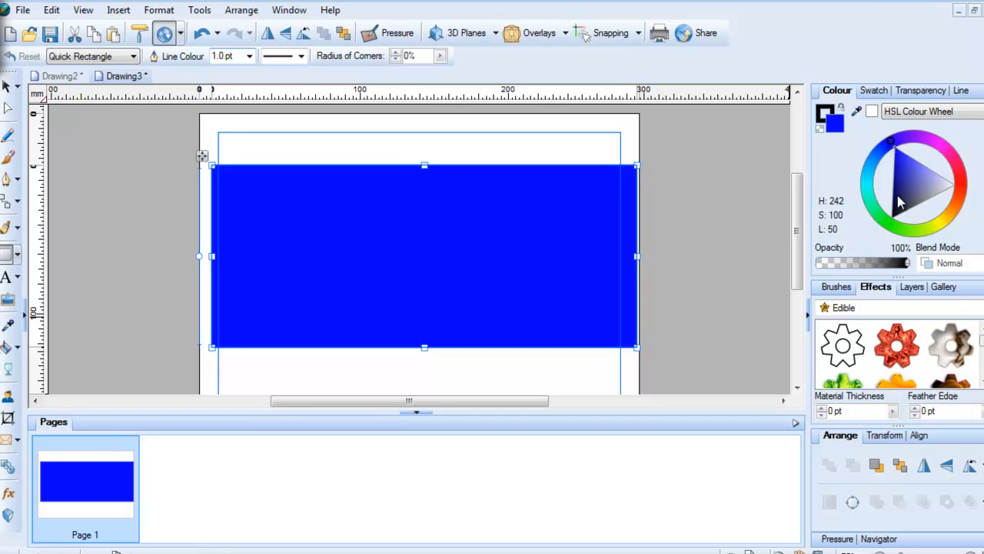
{"action": "mouse_move", "coordinate": [900, 201]}
{"action": "left_mouse_down"}
{"action": "mouse_move", "coordinate": [905, 216]}
{"action": "mouse_move", "coordinate": [851, 201]}
{"action": "left_mouse_up"}
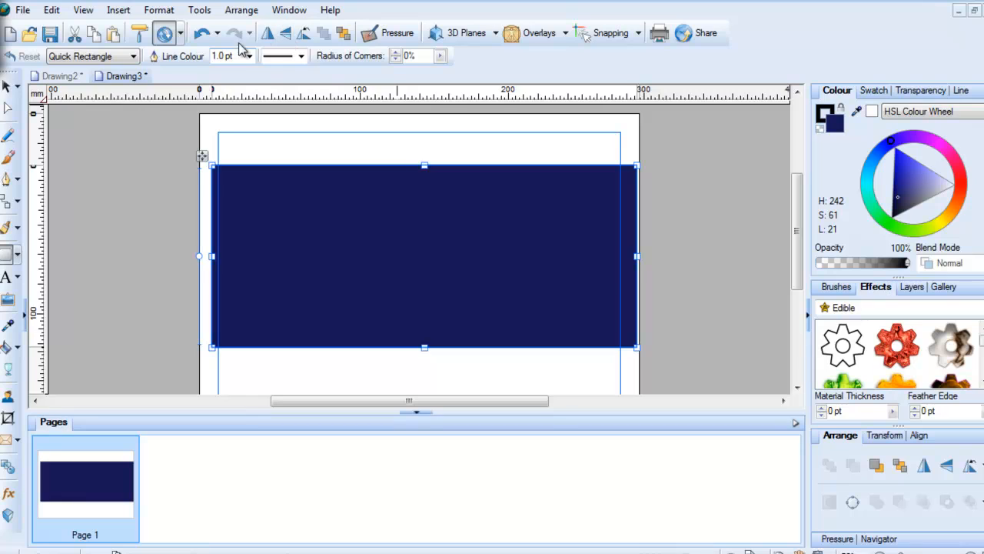
Send the dark blue rectangle behind the cut-out logo and shrink its four edges closer to the logo's outline.
{"action": "left_click", "coordinate": [343, 32]}
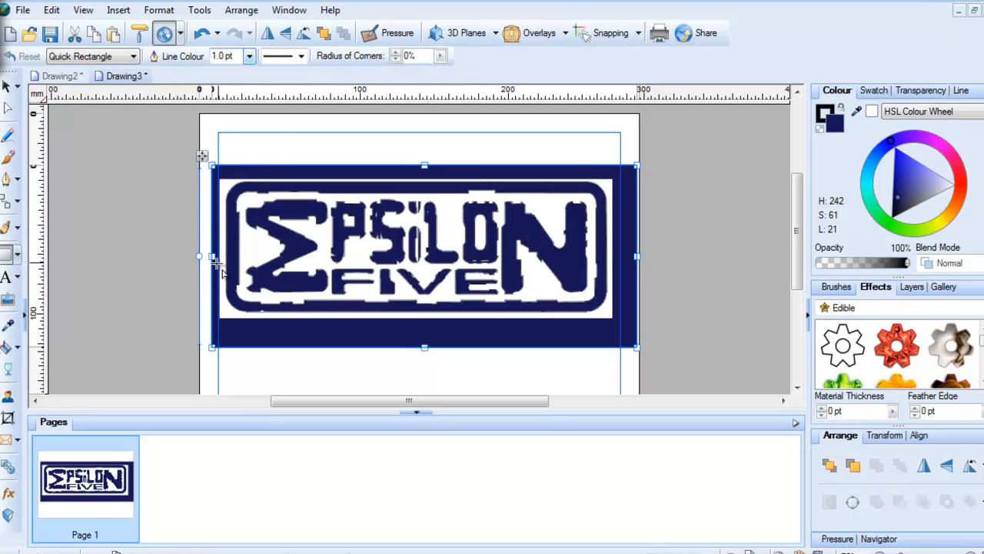
{"action": "left_click_drag", "start_coordinate": [211, 256], "coordinate": [220, 256]}
{"action": "left_click_drag", "start_coordinate": [428, 164], "coordinate": [428, 180]}
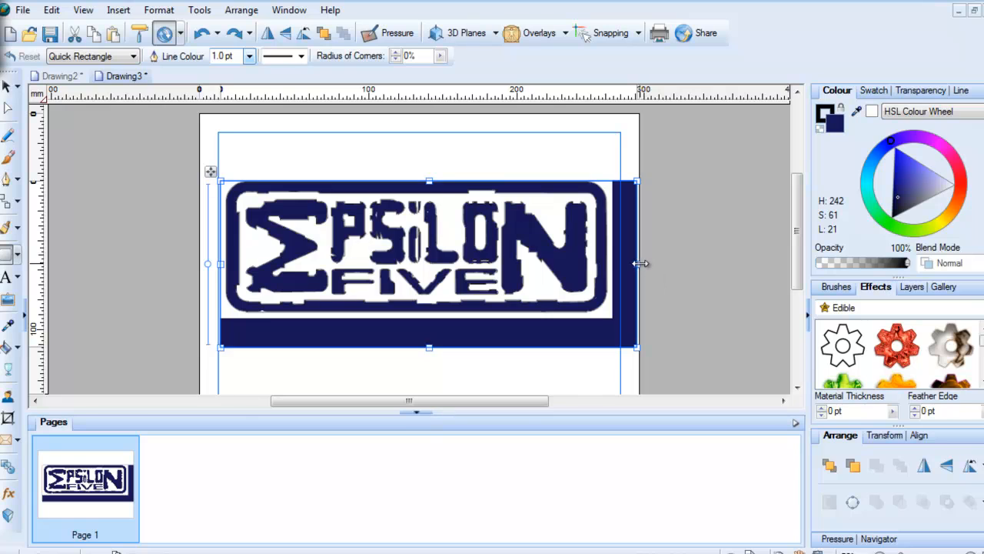
{"action": "left_click_drag", "start_coordinate": [640, 263], "coordinate": [610, 264]}
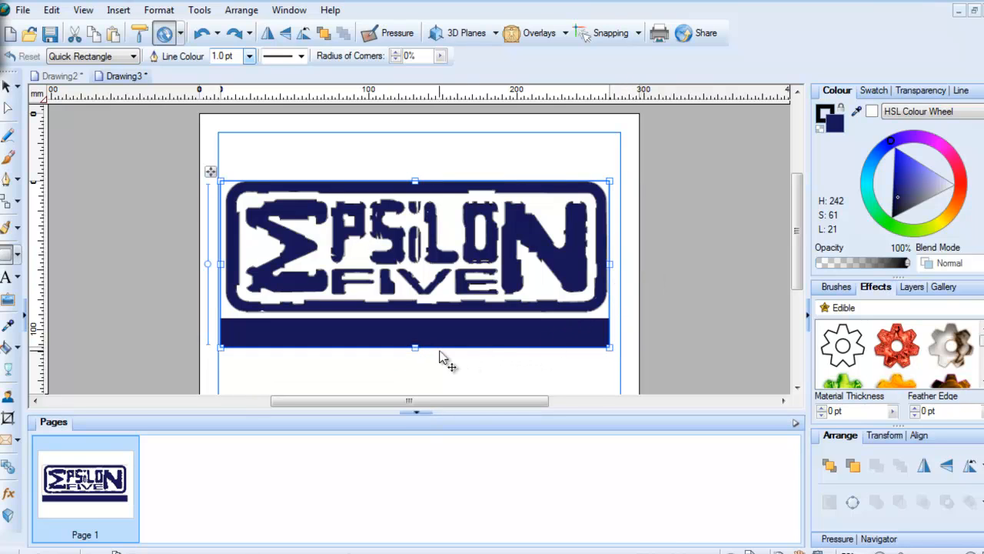
{"action": "mouse_move", "coordinate": [415, 347]}
{"action": "left_mouse_down"}
{"action": "mouse_move", "coordinate": [423, 313]}
{"action": "mouse_move", "coordinate": [425, 332]}
{"action": "left_mouse_up"}
{"action": "left_click", "coordinate": [475, 375]}
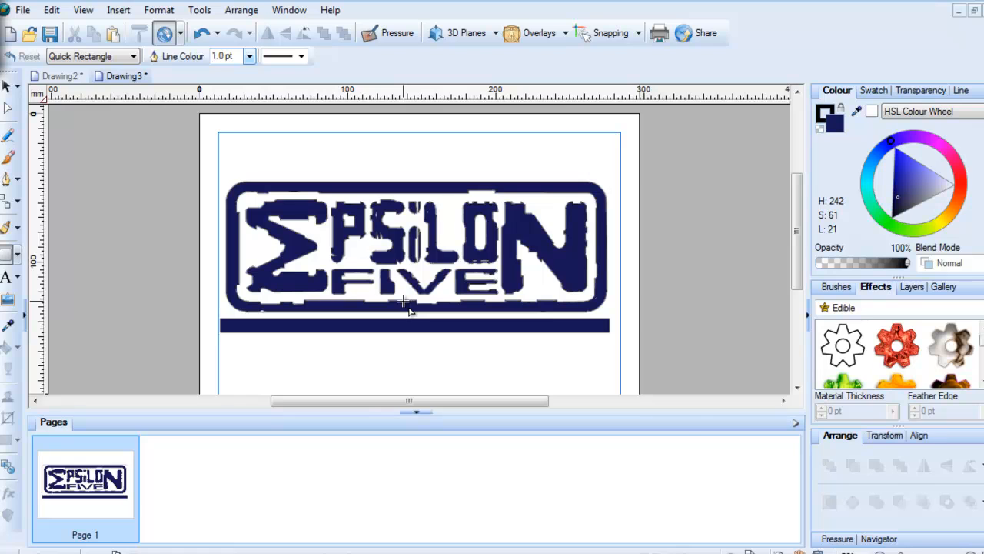
Select the rectangle behind the logo and apply the red Edible effect to it.
{"action": "key", "text": "KP_Add"}
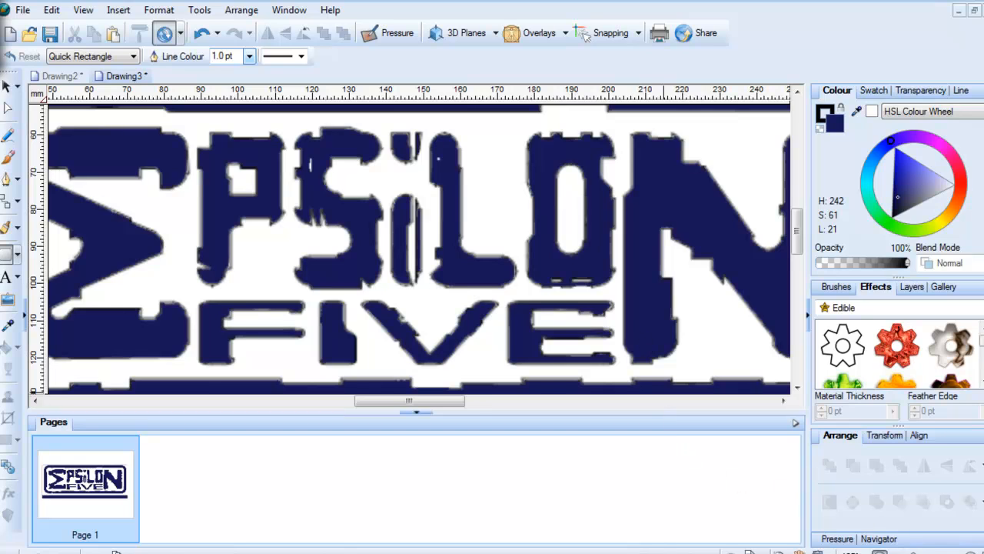
{"action": "key", "text": "KP_Subtract"}
{"action": "key", "text": "KP_Subtract"}
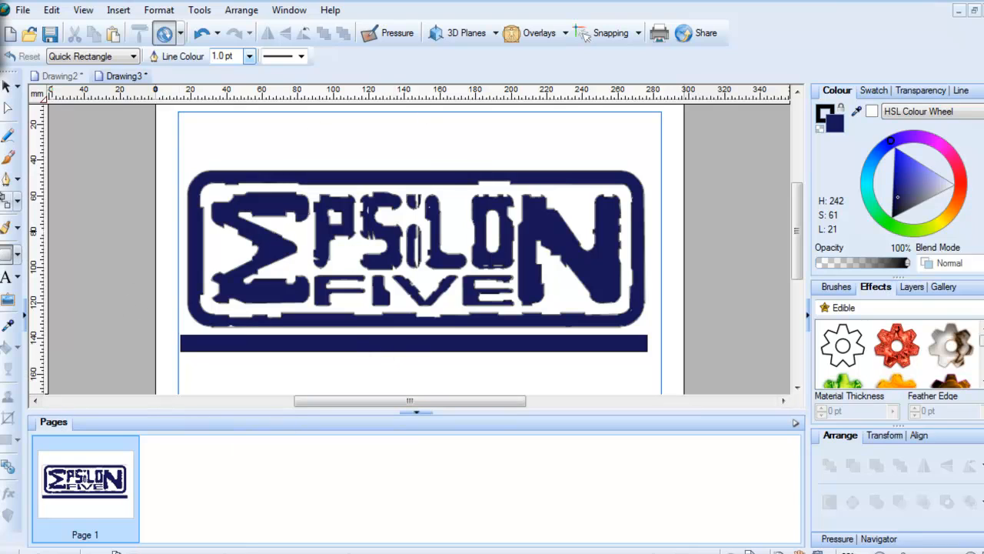
{"action": "left_click", "coordinate": [6, 86]}
{"action": "left_click", "coordinate": [340, 347]}
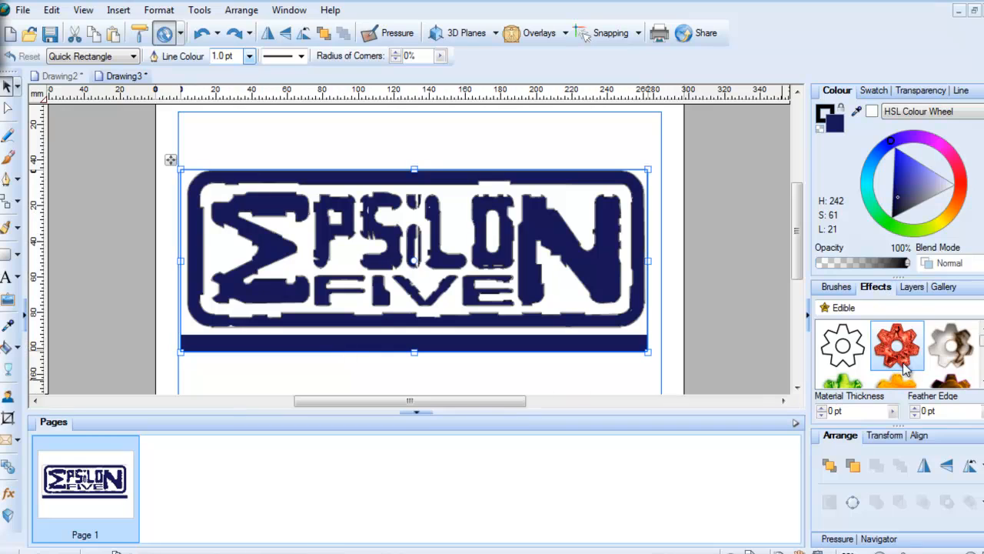
{"action": "left_click_drag", "start_coordinate": [905, 370], "coordinate": [604, 358]}
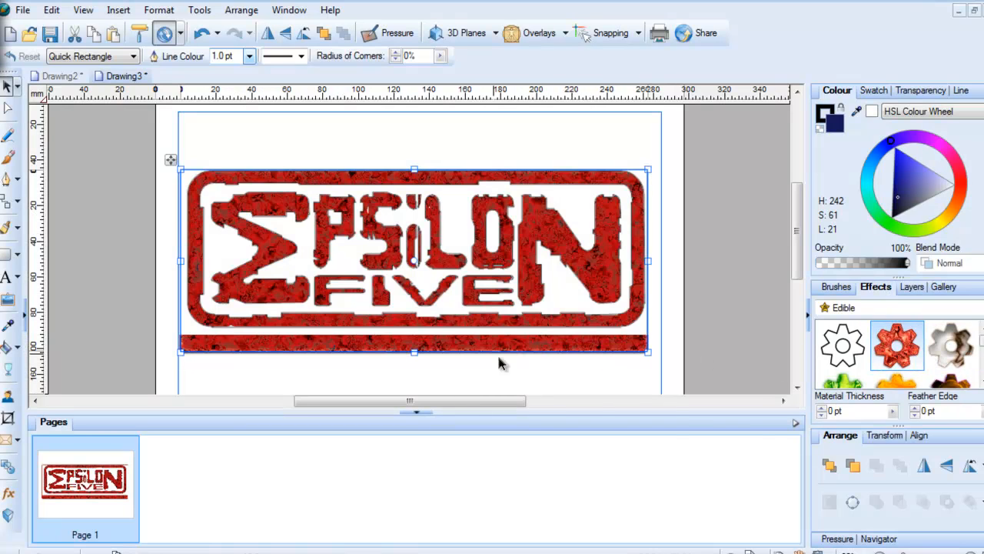
Try the green striped, lime, yellow and dark brown Edible effects on the rectangle.
{"action": "left_click", "coordinate": [841, 381]}
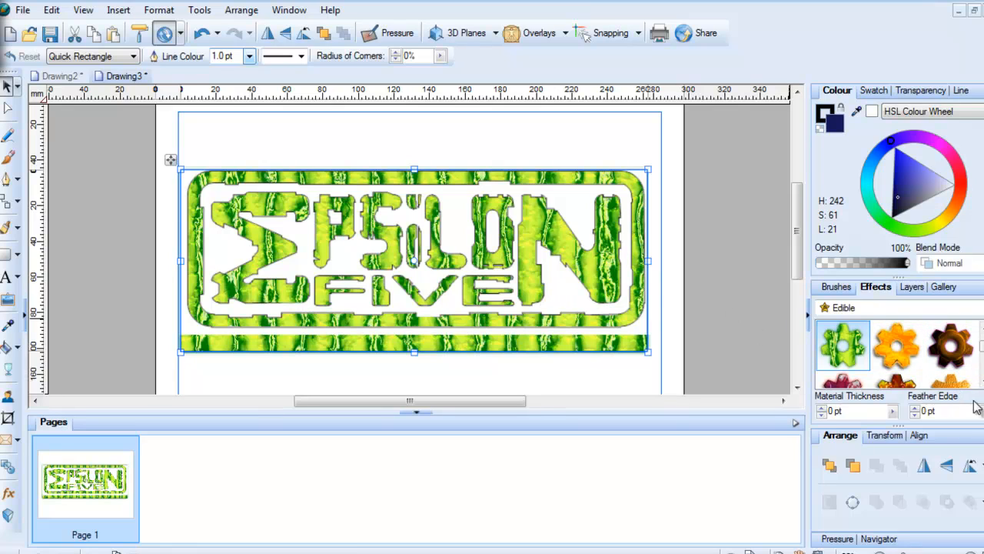
{"action": "left_click", "coordinate": [896, 348]}
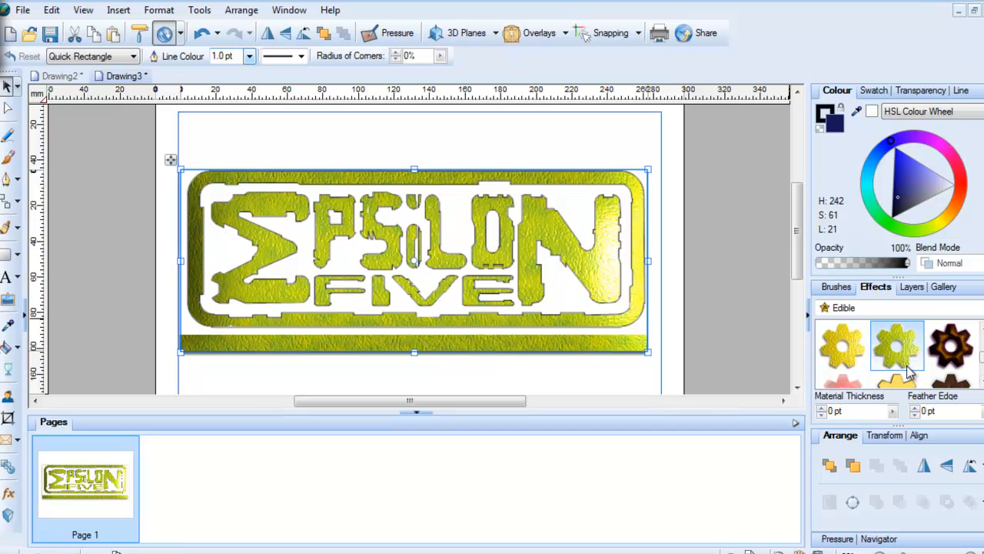
{"action": "left_click", "coordinate": [844, 355]}
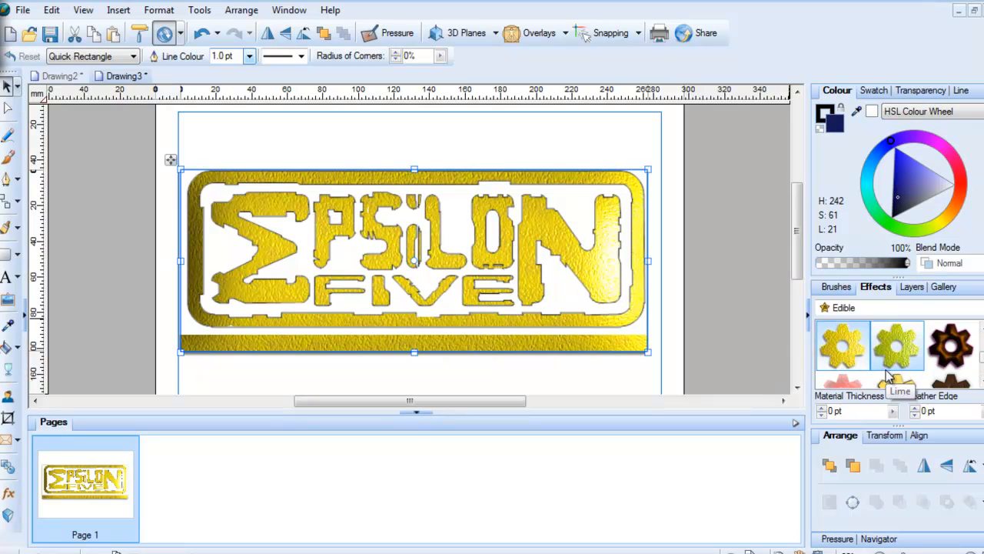
{"action": "left_click", "coordinate": [944, 360]}
{"action": "left_click", "coordinate": [983, 381]}
{"action": "left_click", "coordinate": [982, 381]}
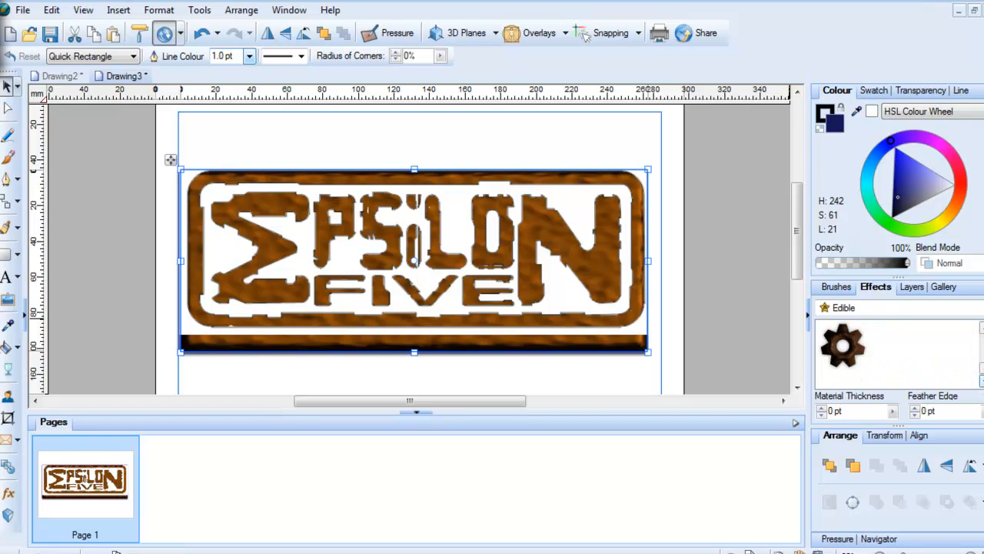
{"action": "left_click", "coordinate": [981, 328]}
{"action": "left_click", "coordinate": [982, 328]}
{"action": "left_click", "coordinate": [981, 327]}
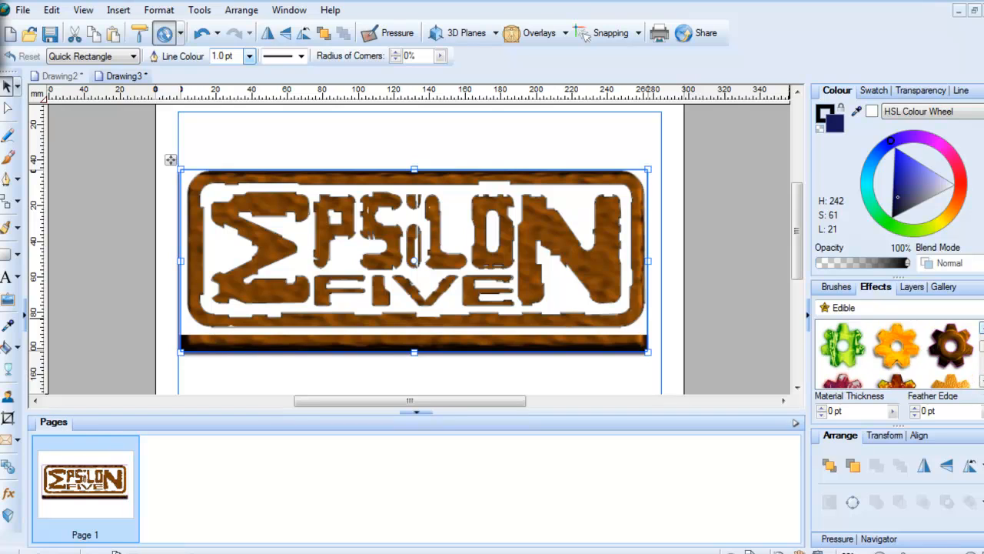
Switch the effects to the Metallic category and try silver, gold and copper-coloured finishes on the rectangle.
{"action": "left_click", "coordinate": [976, 308]}
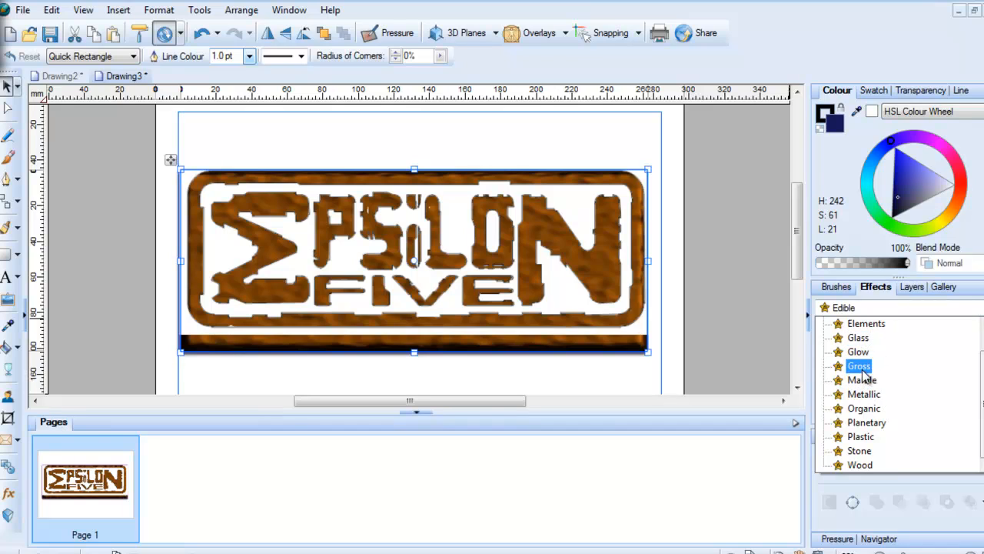
{"action": "left_click", "coordinate": [865, 395]}
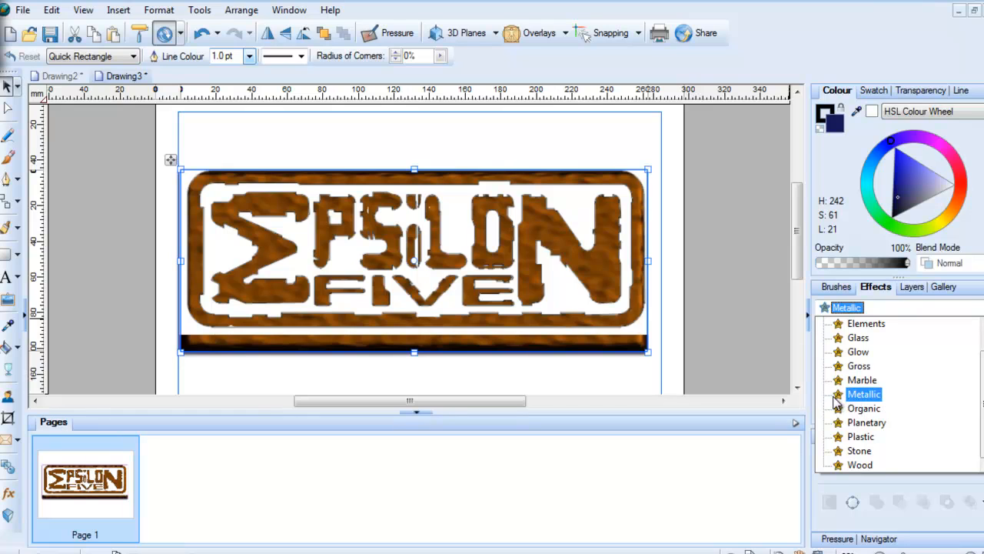
{"action": "left_click", "coordinate": [940, 361]}
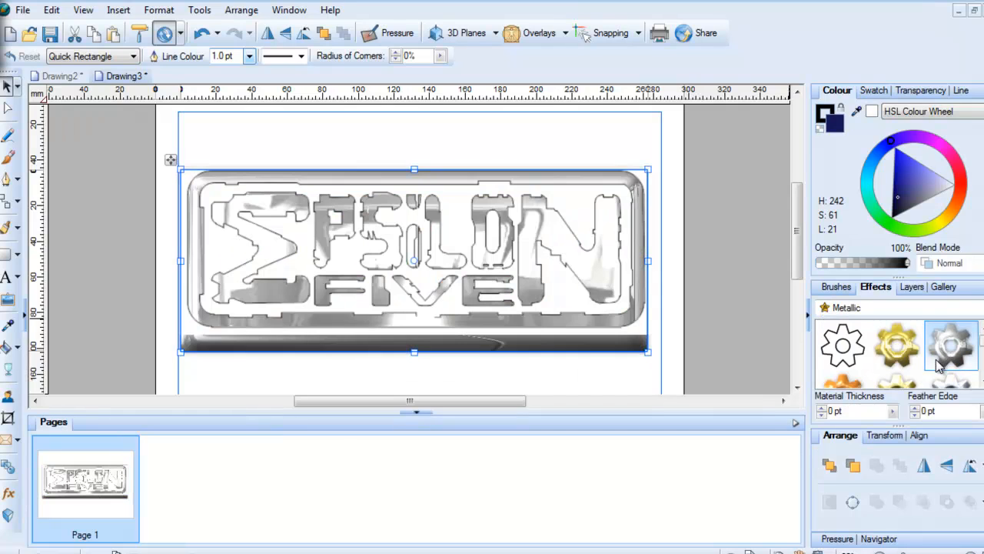
{"action": "left_click", "coordinate": [894, 361]}
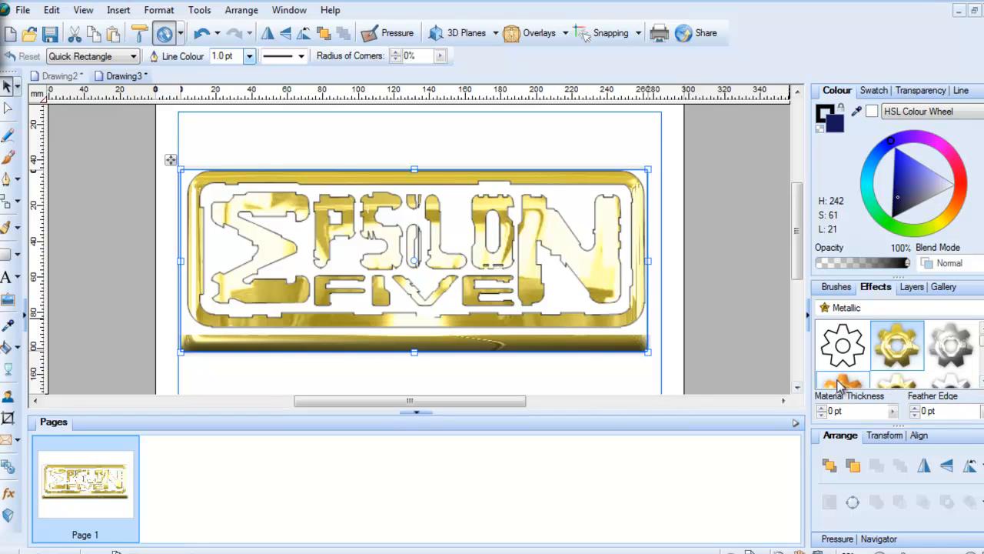
{"action": "left_click", "coordinate": [841, 345]}
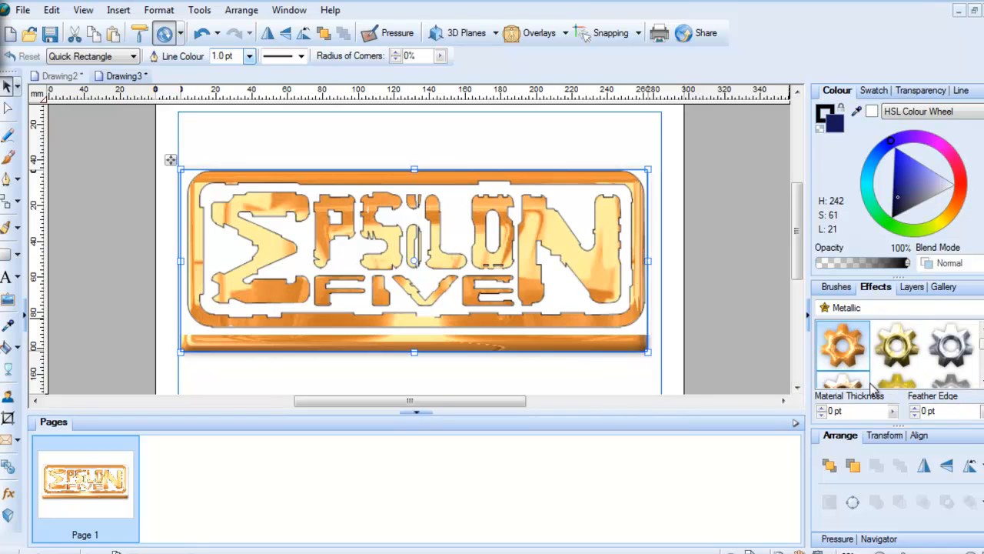
Try several grey metal finishes on the rectangle, ending with the glossy blue Metallic effect.
{"action": "left_click", "coordinate": [951, 363]}
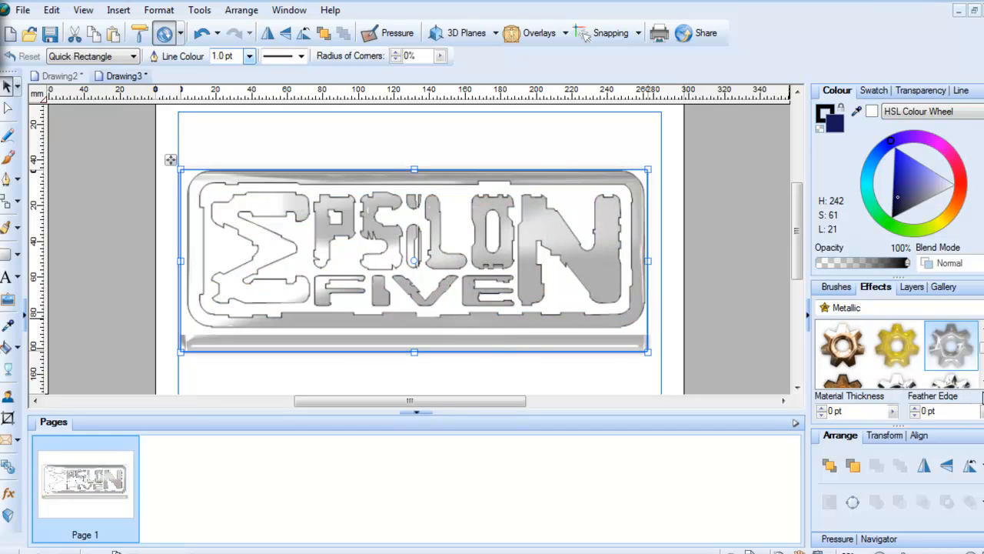
{"action": "scroll", "coordinate": [951, 354], "scroll_direction": "down", "scroll_amount": 1}
{"action": "left_click", "coordinate": [951, 360]}
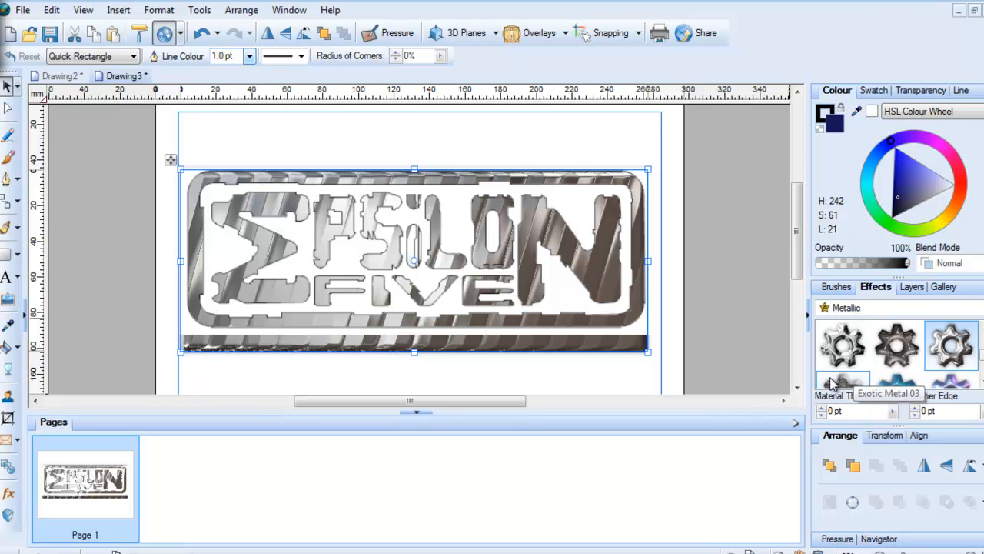
{"action": "left_click", "coordinate": [860, 383]}
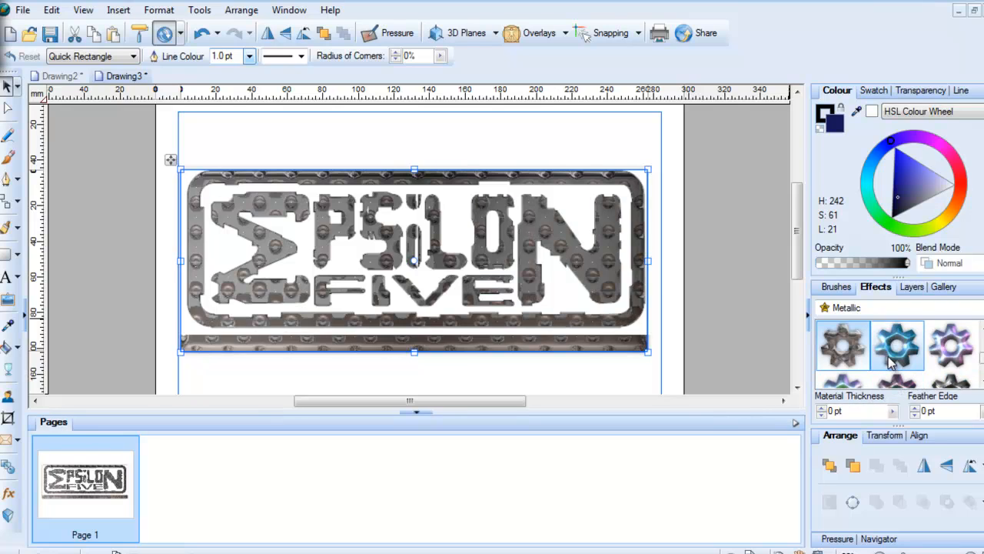
{"action": "left_click", "coordinate": [892, 365]}
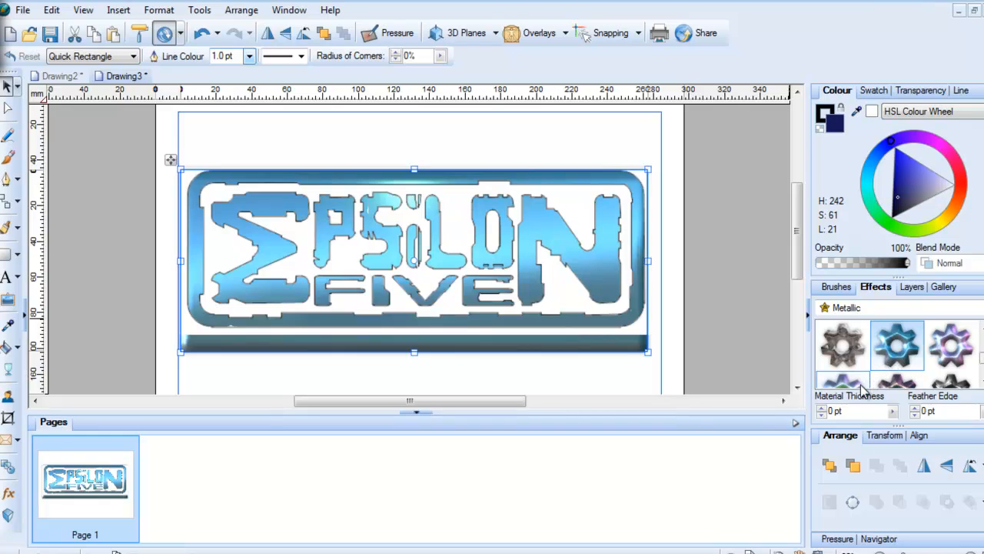
Compare the purple, green-blue, rusty and pinkish Metallic effects on the rectangle, then return to the glossy blue one.
{"action": "left_click", "coordinate": [947, 364]}
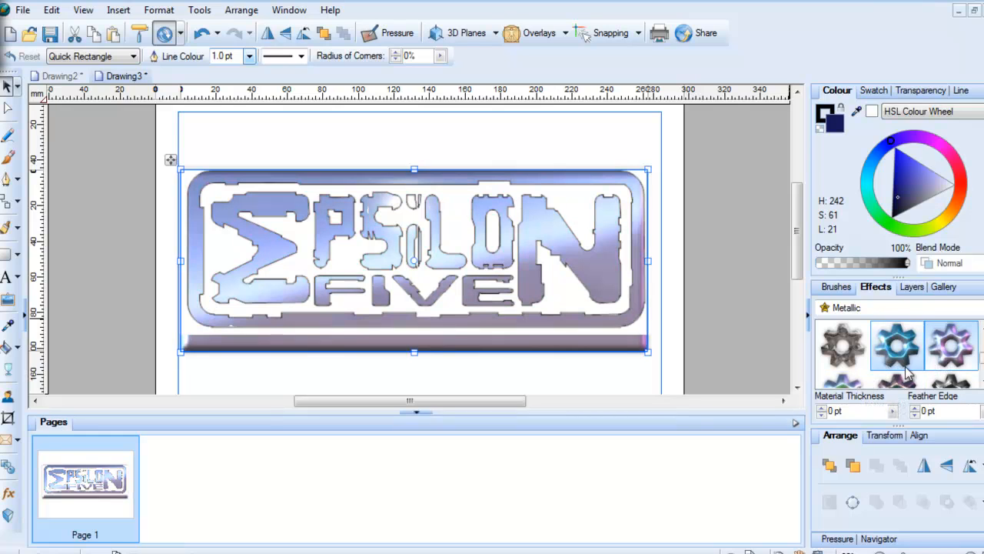
{"action": "left_click", "coordinate": [860, 385]}
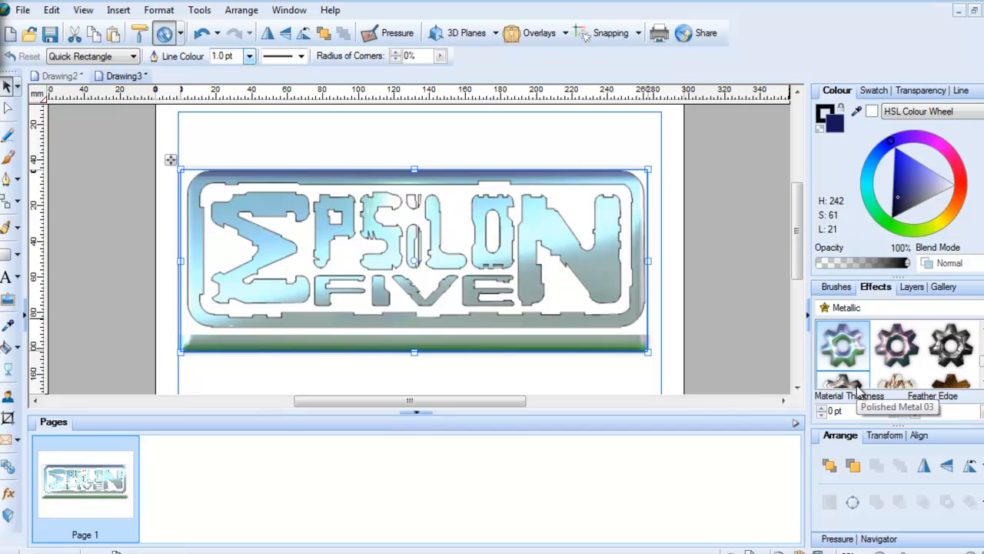
{"action": "scroll", "coordinate": [975, 383], "scroll_direction": "down", "scroll_amount": 1}
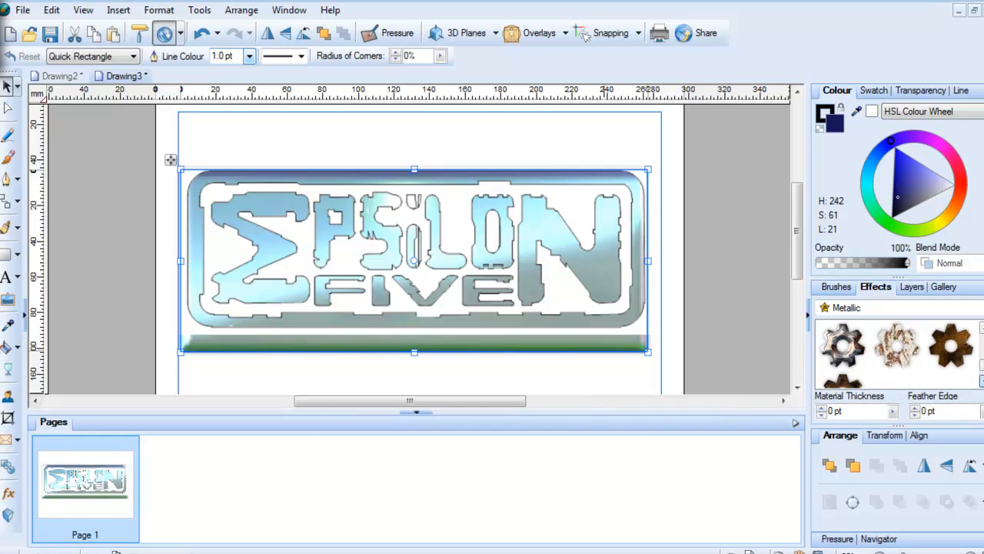
{"action": "left_click", "coordinate": [891, 344]}
{"action": "left_click", "coordinate": [845, 380]}
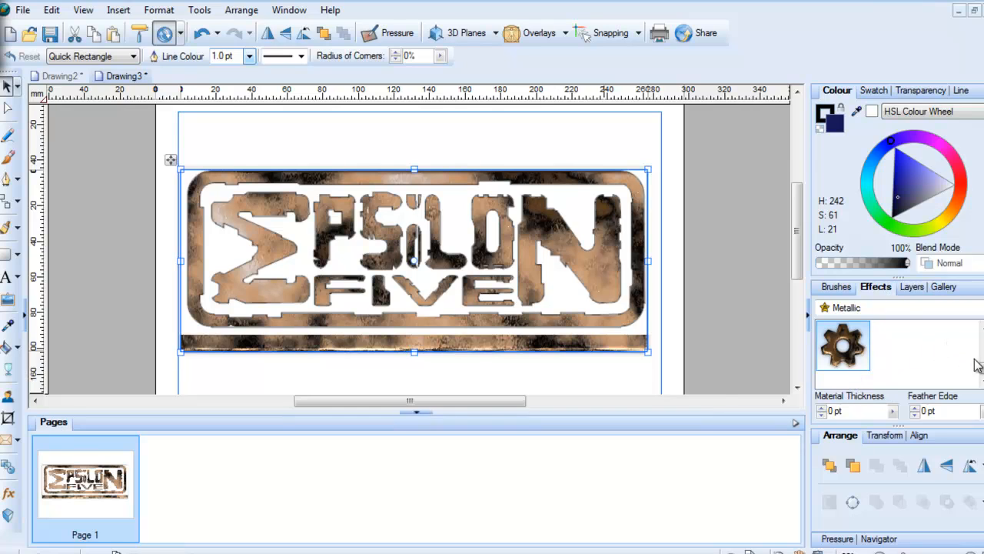
{"action": "scroll", "coordinate": [884, 361], "scroll_direction": "up", "scroll_amount": 3}
{"action": "left_click", "coordinate": [898, 346]}
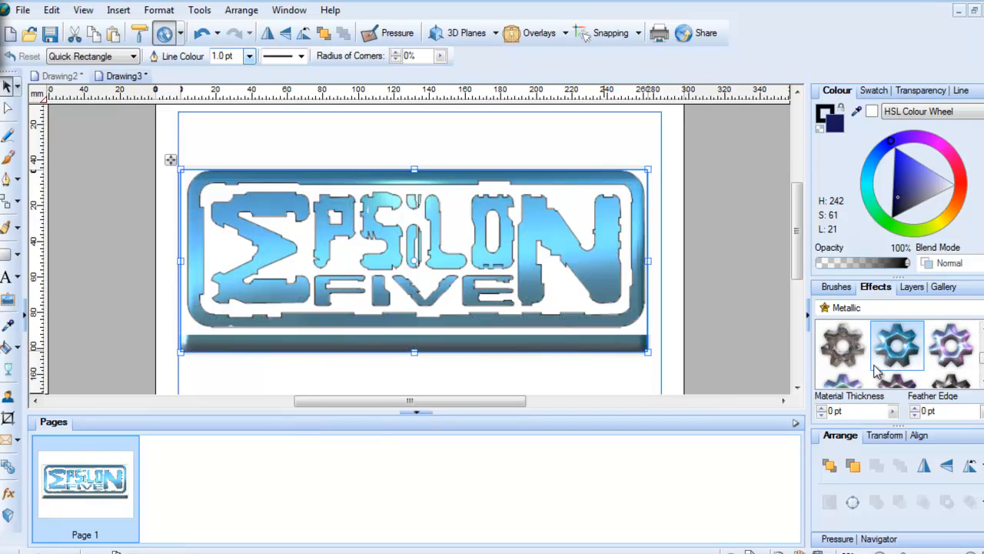
{"action": "scroll", "coordinate": [807, 347], "scroll_direction": "down", "scroll_amount": 1}
{"action": "left_click", "coordinate": [846, 381]}
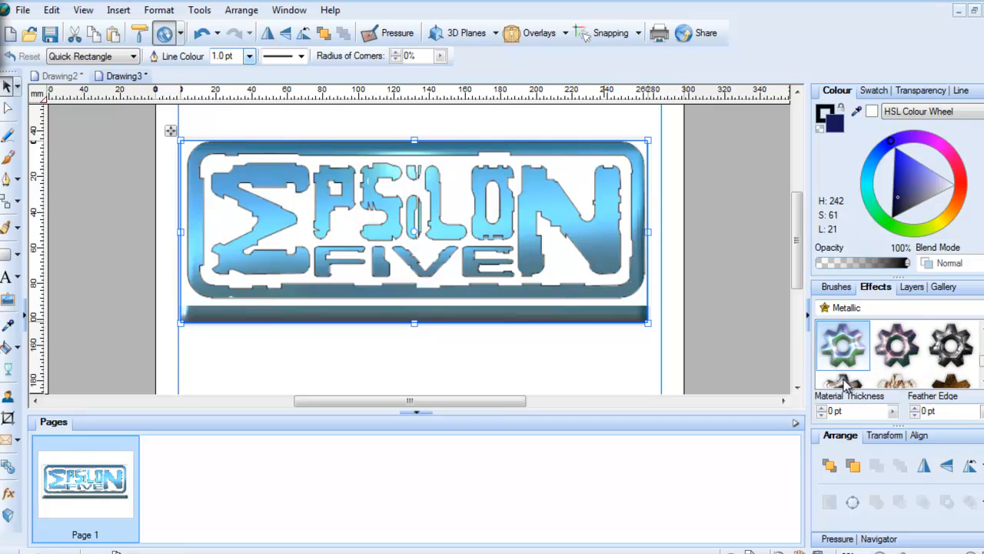
{"action": "left_click", "coordinate": [886, 356]}
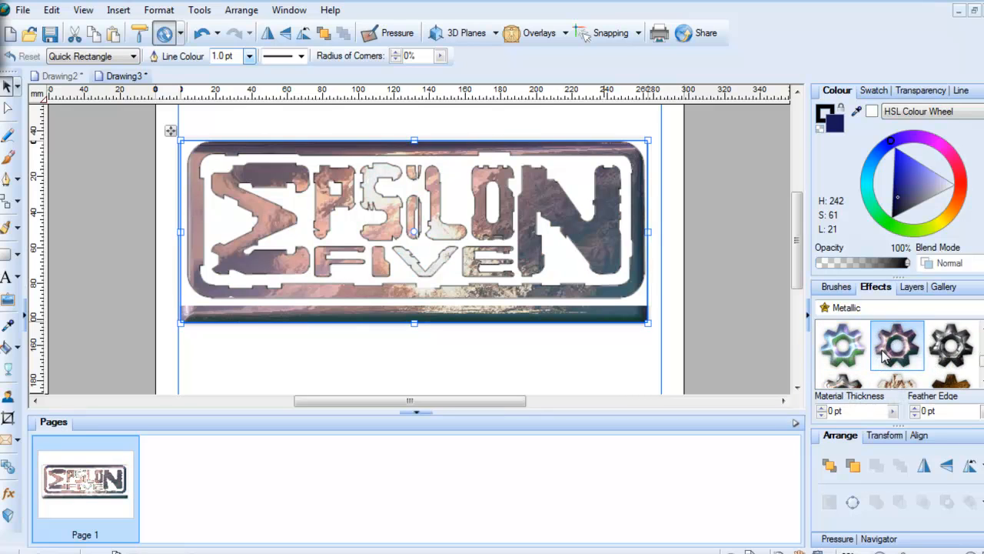
{"action": "scroll", "coordinate": [884, 355], "scroll_direction": "up", "scroll_amount": 1}
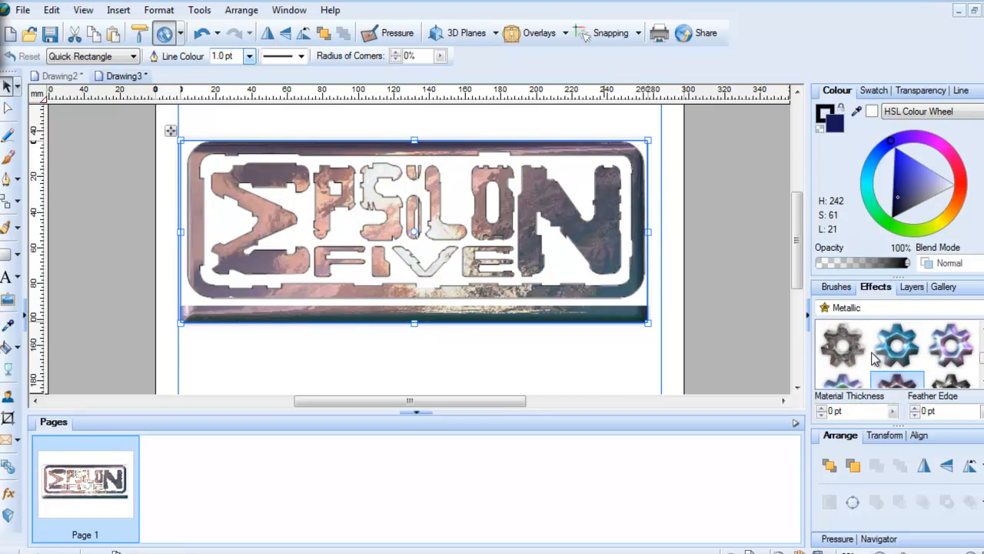
{"action": "left_click", "coordinate": [893, 350]}
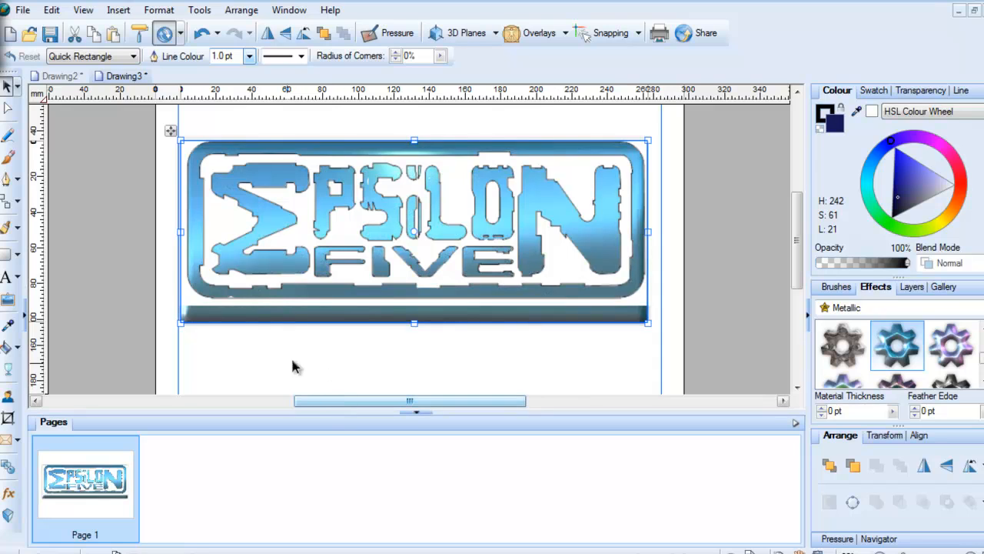
Raise the rectangle's lower edge to remove the strip showing below the logo, and deselect it.
{"action": "left_click_drag", "start_coordinate": [414, 323], "coordinate": [415, 305]}
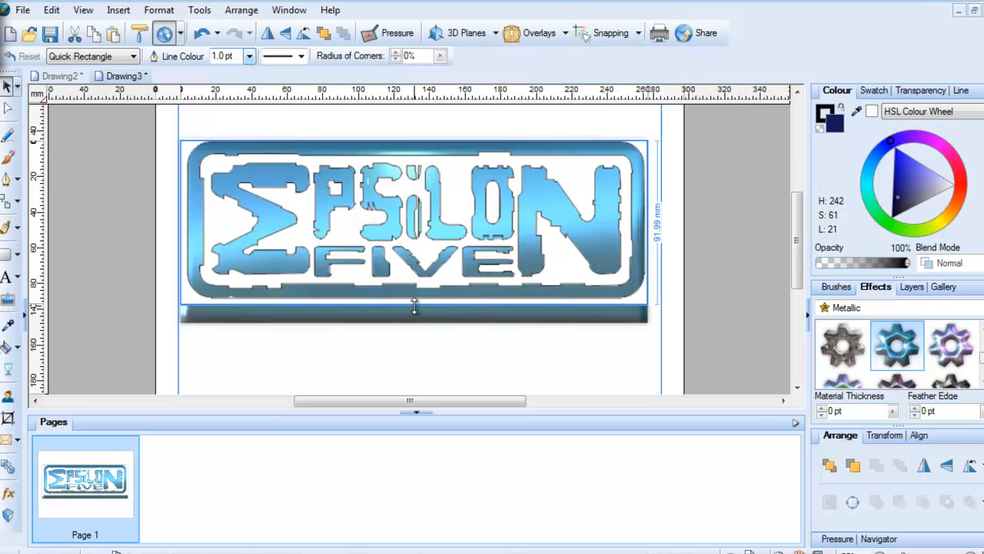
{"action": "left_click_drag", "start_coordinate": [415, 305], "coordinate": [415, 302]}
{"action": "left_click", "coordinate": [388, 342]}
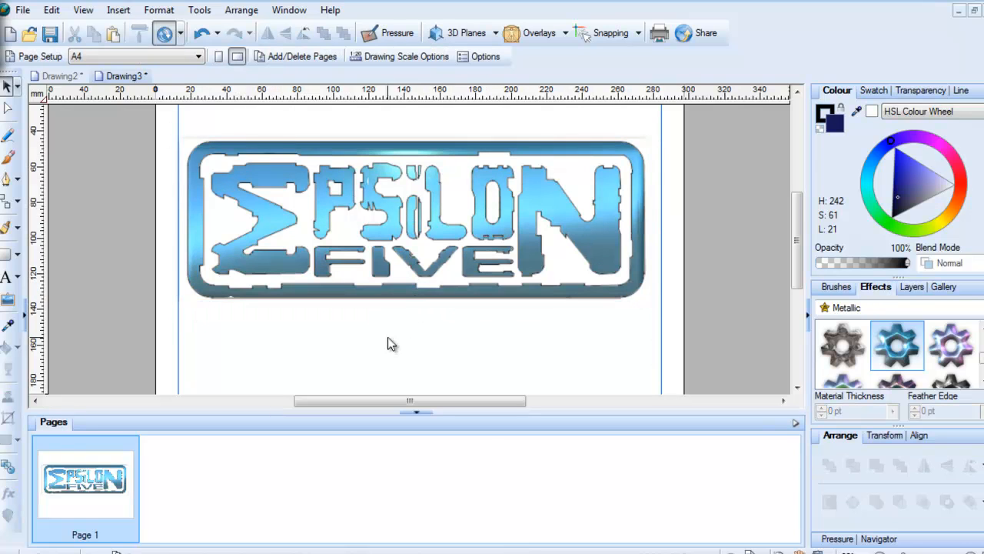
Crop the logo picture closely around its border by trimming the left, top, right and bottom edges.
{"action": "left_click", "coordinate": [621, 139]}
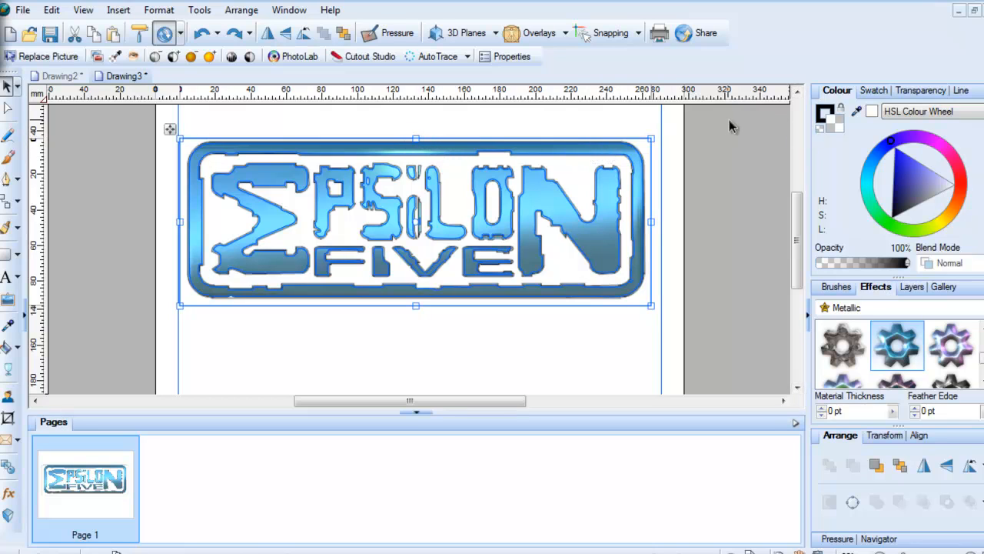
{"action": "left_click", "coordinate": [9, 417]}
{"action": "left_click_drag", "start_coordinate": [181, 224], "coordinate": [189, 226]}
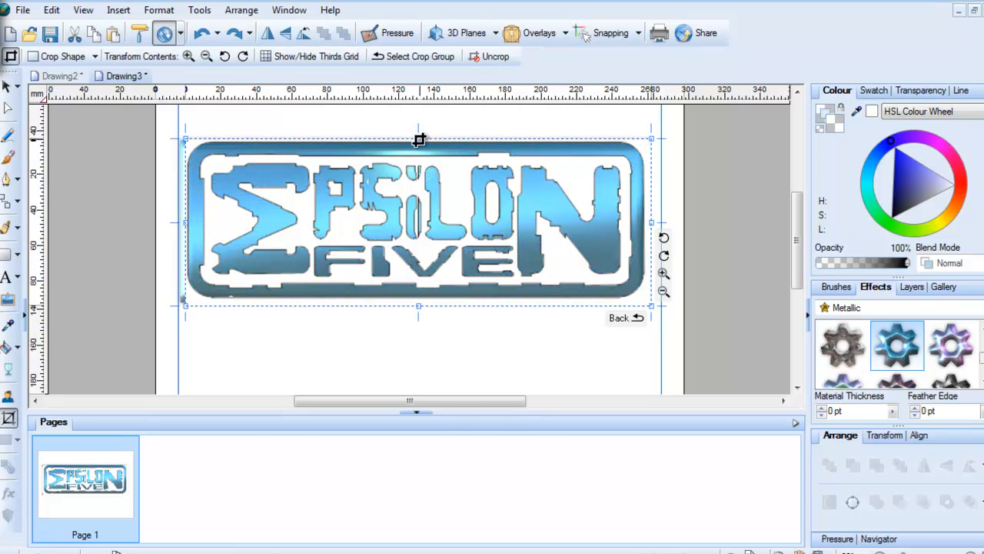
{"action": "left_click_drag", "start_coordinate": [420, 137], "coordinate": [422, 140]}
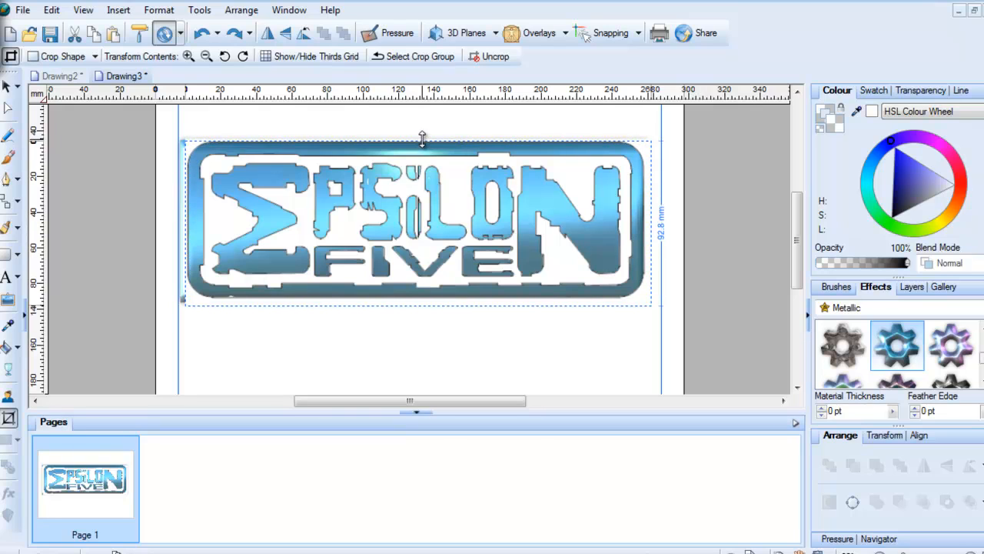
{"action": "left_click_drag", "start_coordinate": [650, 221], "coordinate": [646, 223]}
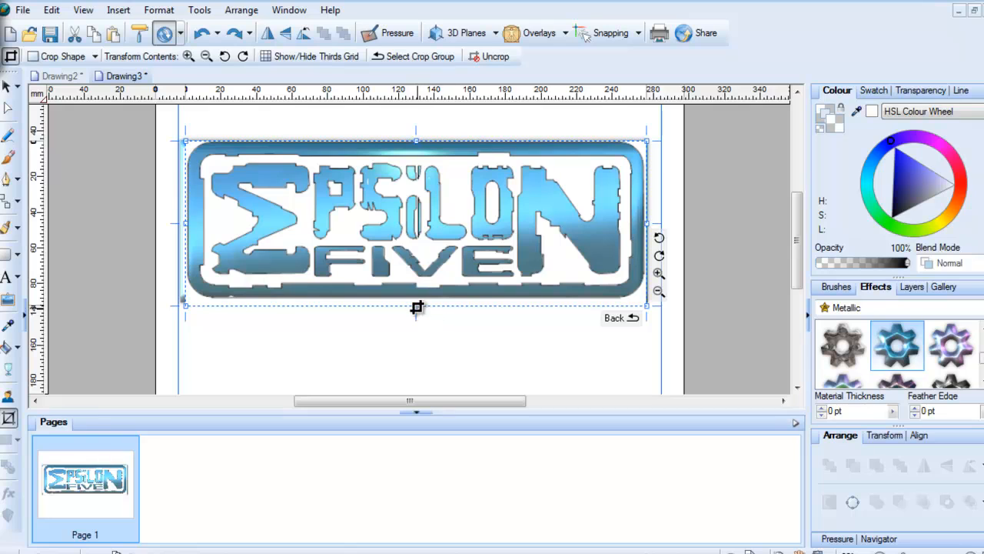
{"action": "left_click_drag", "start_coordinate": [417, 307], "coordinate": [418, 304]}
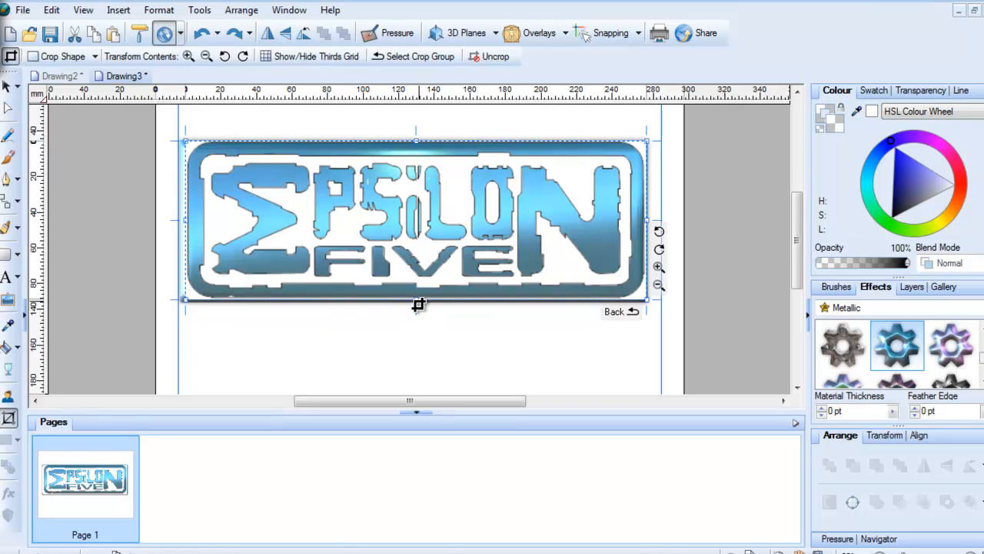
Try raising the lower edge of the cropped logo, and undo the resize.
{"action": "left_click", "coordinate": [507, 340]}
{"action": "left_click", "coordinate": [632, 296]}
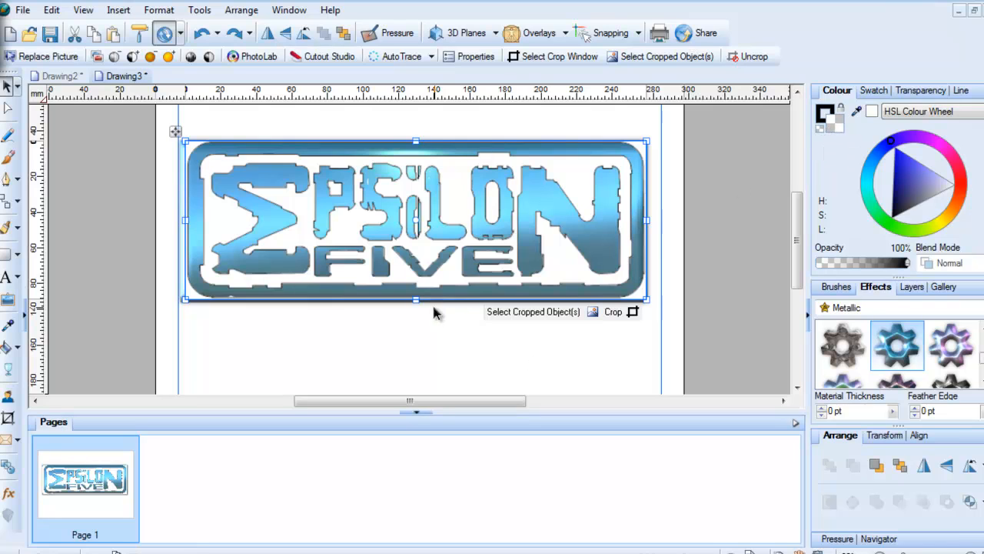
{"action": "left_click_drag", "start_coordinate": [416, 300], "coordinate": [419, 294]}
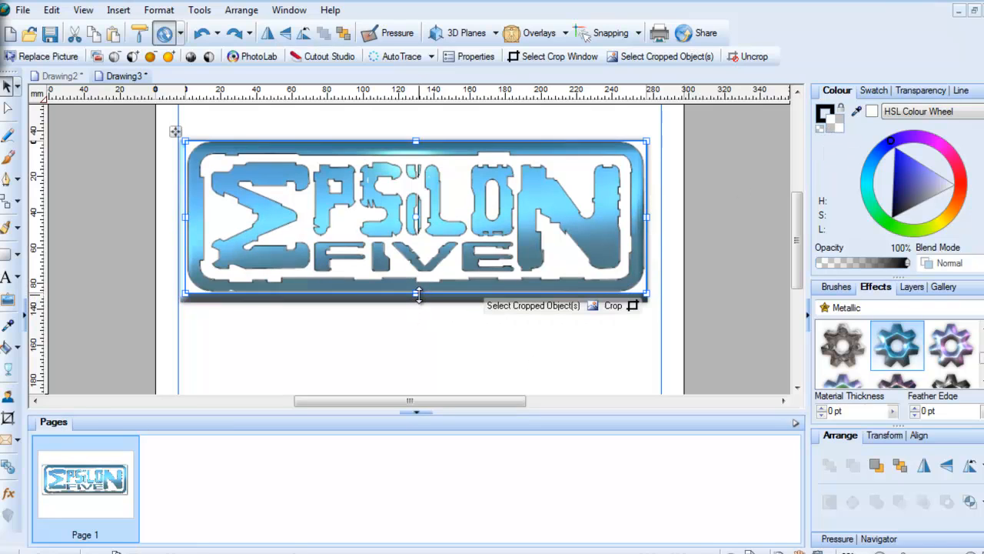
{"action": "left_click", "coordinate": [202, 33]}
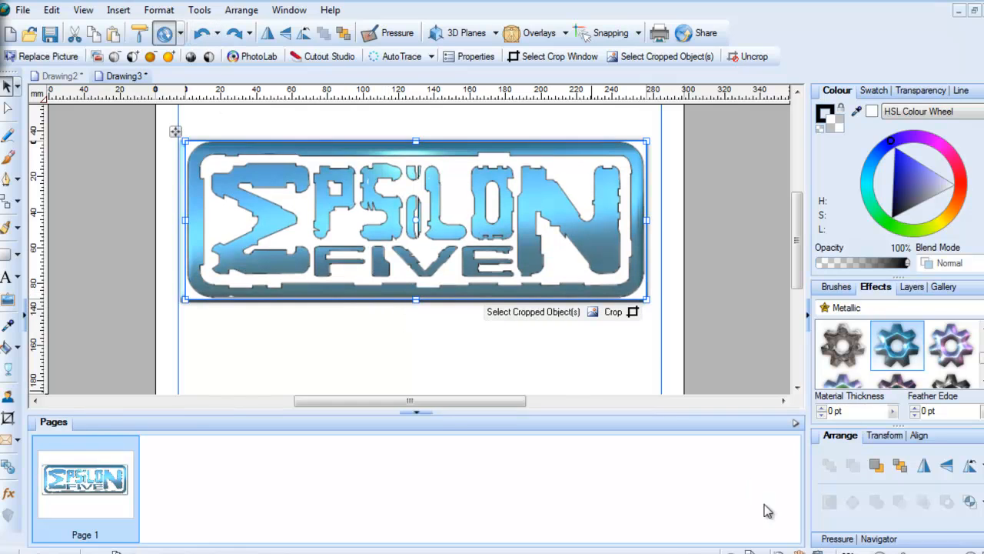
Raise the lower edge of the metallic rectangle so it stays inside the logo's bottom border.
{"action": "left_click", "coordinate": [970, 552]}
{"action": "left_click", "coordinate": [970, 552]}
{"action": "left_click", "coordinate": [970, 552]}
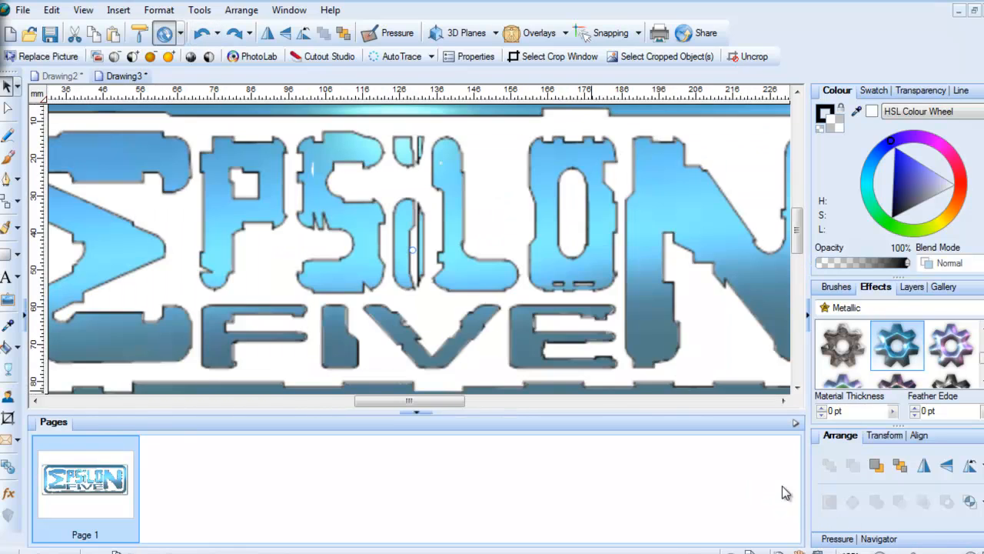
{"action": "scroll", "coordinate": [530, 378], "scroll_direction": "down", "scroll_amount": 1}
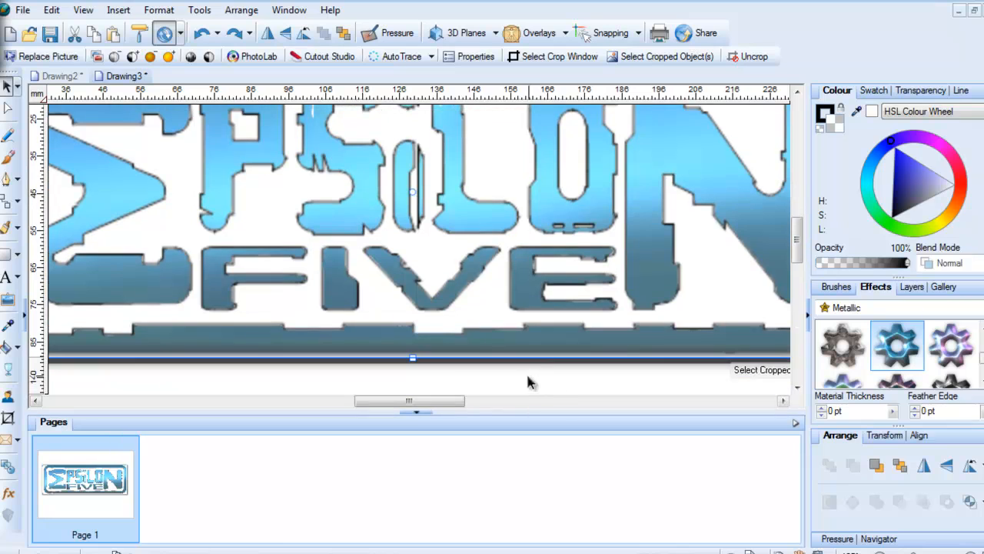
{"action": "left_click", "coordinate": [451, 367]}
{"action": "mouse_move", "coordinate": [413, 359]}
{"action": "left_mouse_down"}
{"action": "mouse_move", "coordinate": [416, 345]}
{"action": "mouse_move", "coordinate": [416, 360]}
{"action": "left_mouse_up"}
Adjust the rectangle's left edge until it sits just outside the logo's left border.
{"action": "left_click_drag", "start_coordinate": [418, 400], "coordinate": [367, 408]}
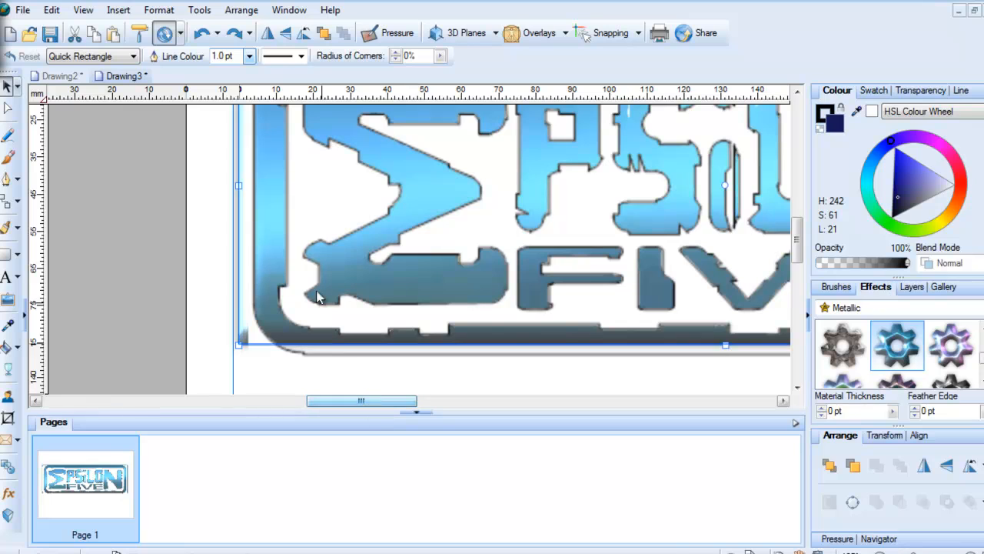
{"action": "left_click_drag", "start_coordinate": [235, 186], "coordinate": [278, 179]}
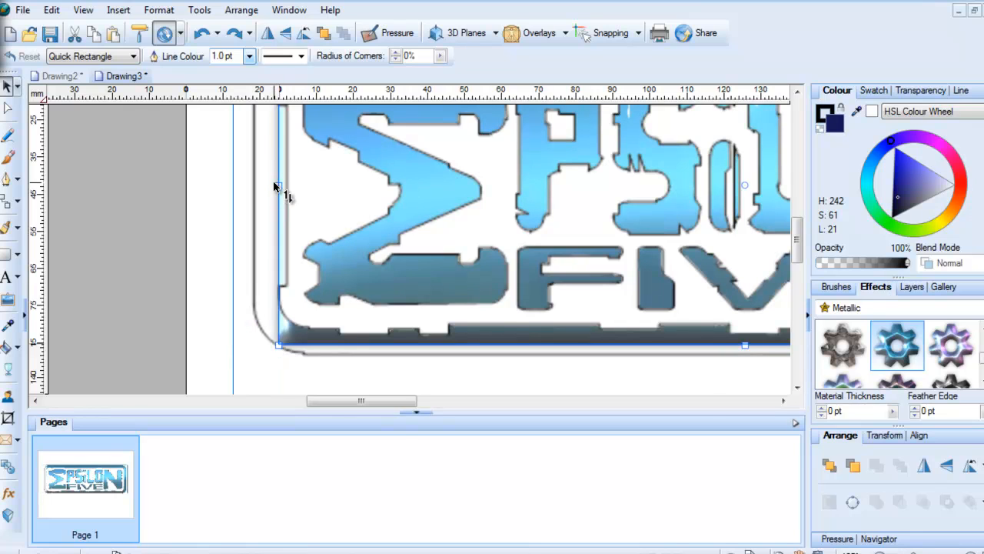
{"action": "scroll", "coordinate": [294, 200], "scroll_direction": "up", "scroll_amount": 1}
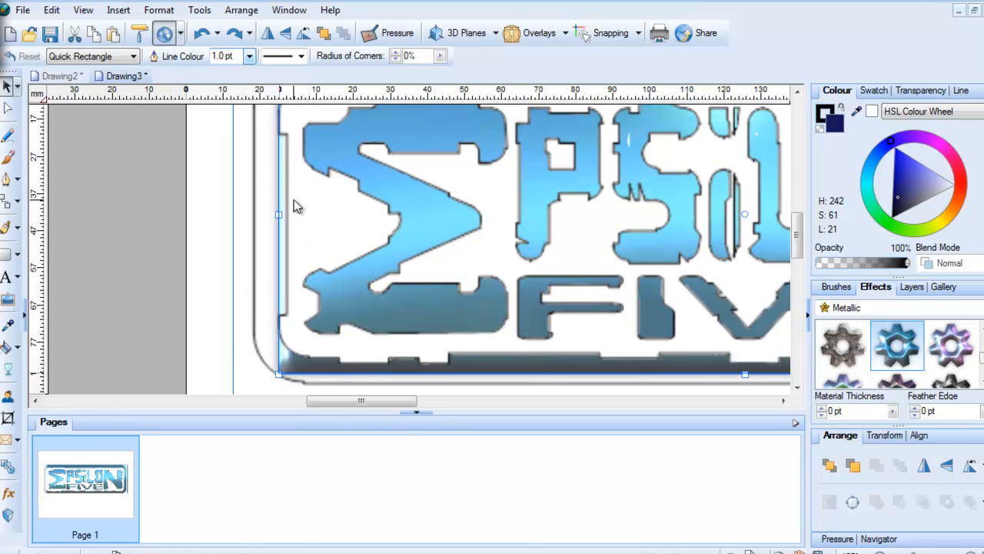
{"action": "left_click_drag", "start_coordinate": [278, 216], "coordinate": [254, 221]}
{"action": "scroll", "coordinate": [276, 249], "scroll_direction": "up", "scroll_amount": 2}
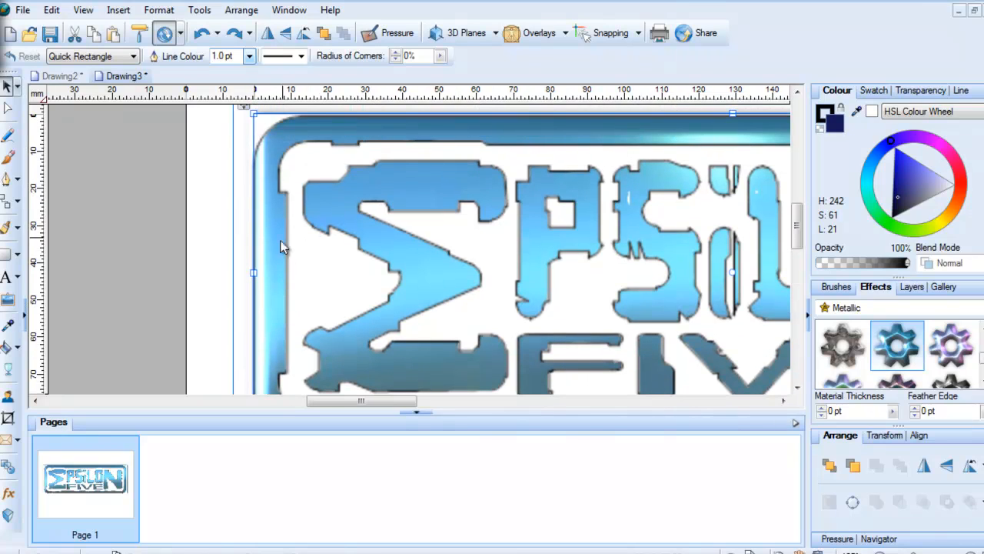
{"action": "left_click_drag", "start_coordinate": [255, 270], "coordinate": [246, 271]}
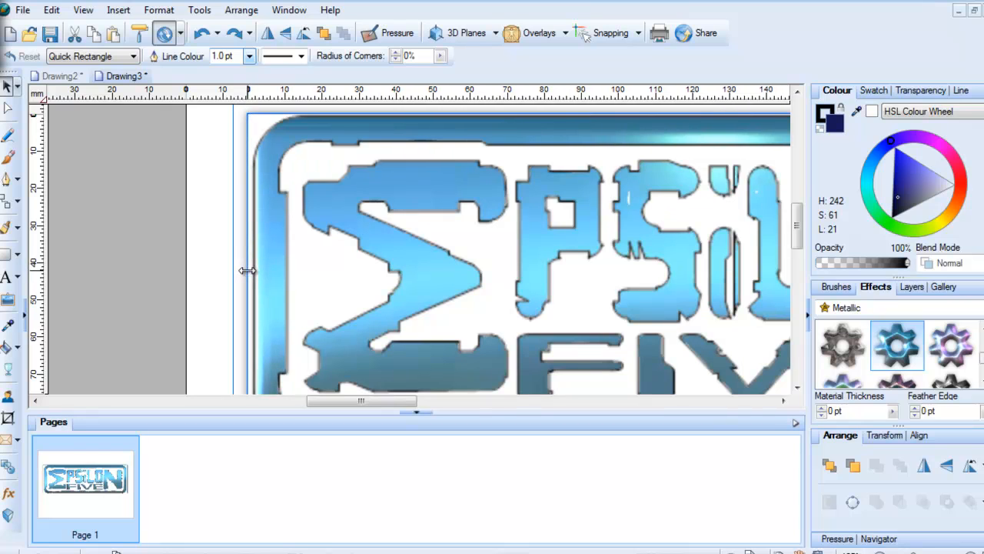
Pull the rectangle's right edge in closer to the logo's right border and deselect it.
{"action": "scroll", "coordinate": [317, 234], "scroll_direction": "up", "scroll_amount": 2}
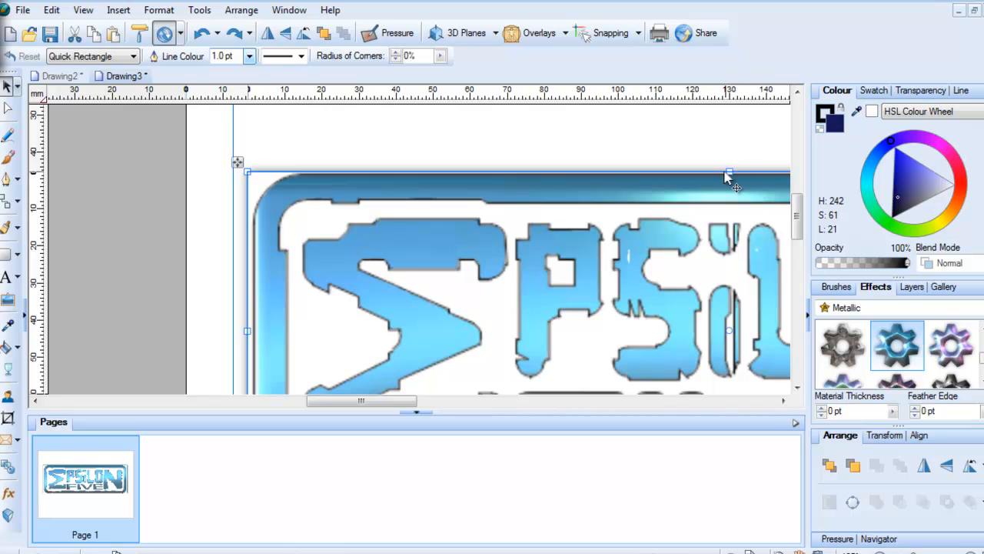
{"action": "left_click_drag", "start_coordinate": [366, 401], "coordinate": [459, 400]}
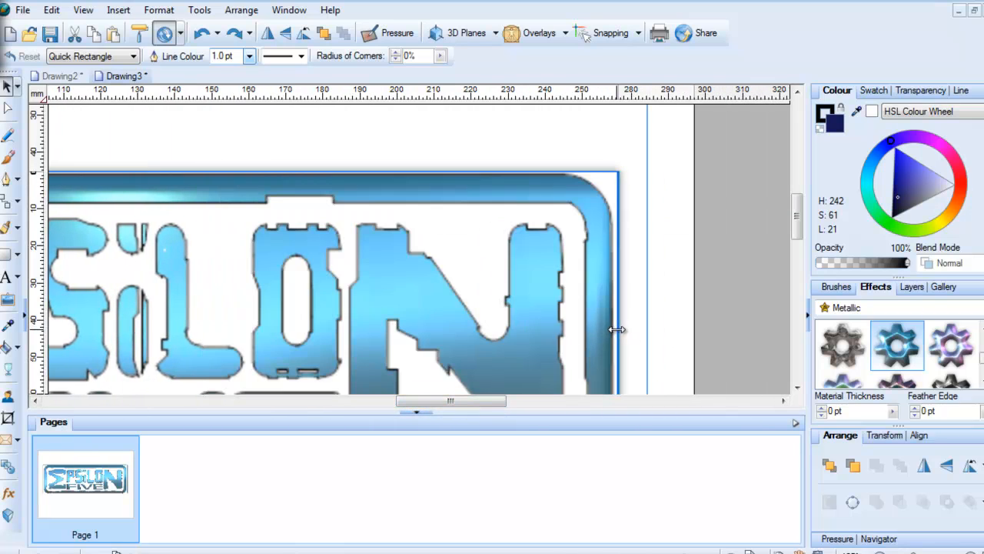
{"action": "left_click_drag", "start_coordinate": [618, 329], "coordinate": [615, 330]}
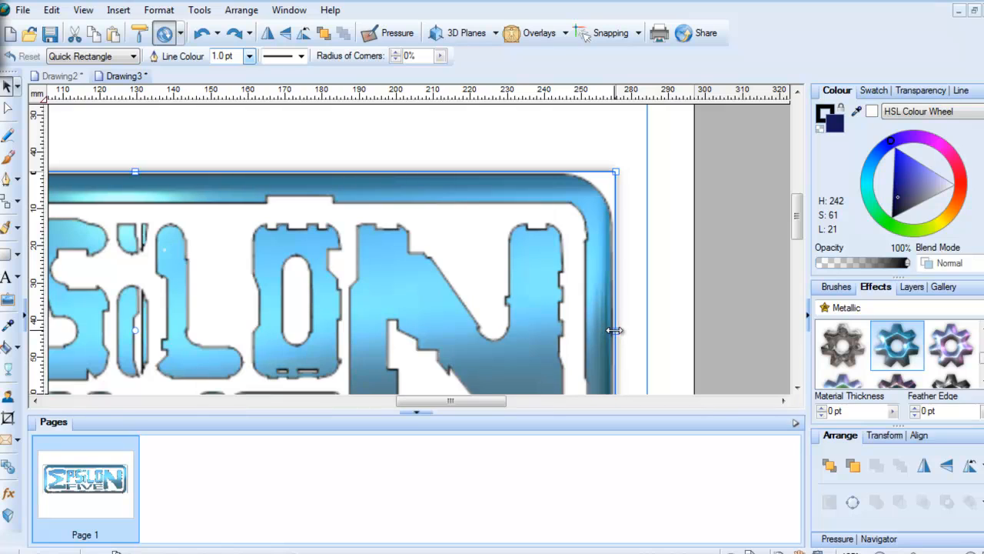
{"action": "left_click", "coordinate": [649, 264]}
{"action": "scroll", "coordinate": [634, 305], "scroll_direction": "down", "scroll_amount": 3}
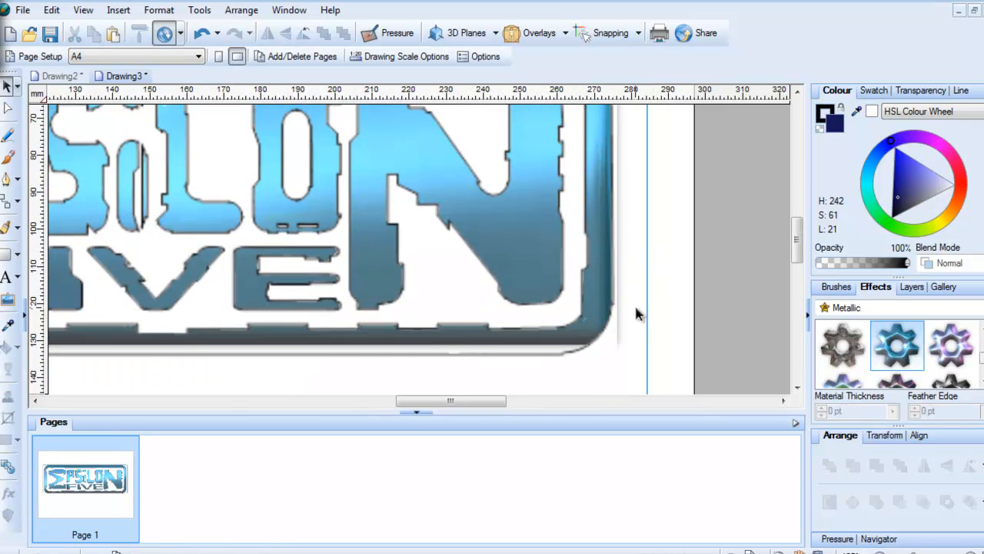
Crop the logo picture slightly tighter along its right and top edges, and deselect it.
{"action": "scroll", "coordinate": [634, 304], "scroll_direction": "up", "scroll_amount": 3}
{"action": "left_click", "coordinate": [620, 315]}
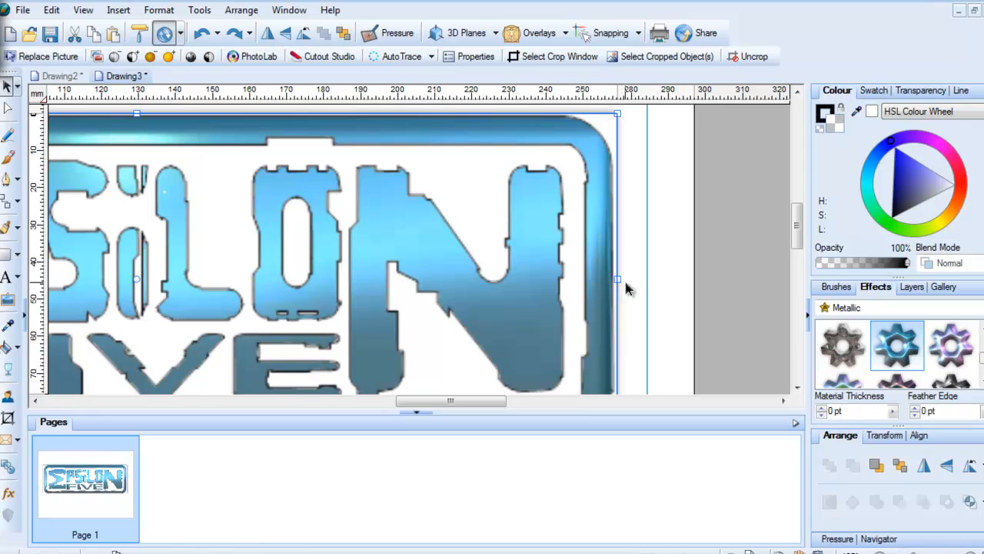
{"action": "left_click", "coordinate": [528, 59]}
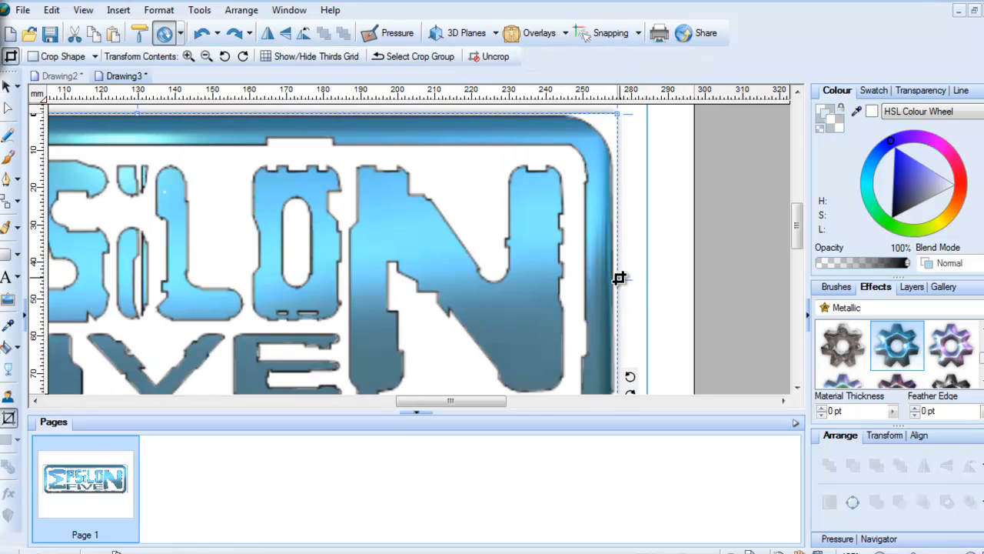
{"action": "left_click_drag", "start_coordinate": [620, 277], "coordinate": [618, 278]}
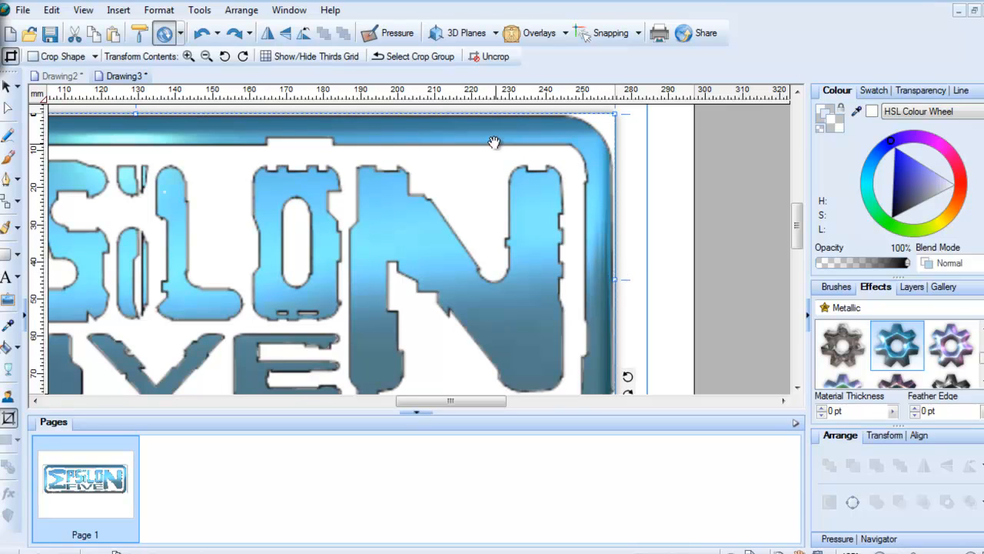
{"action": "left_click_drag", "start_coordinate": [136, 114], "coordinate": [136, 117]}
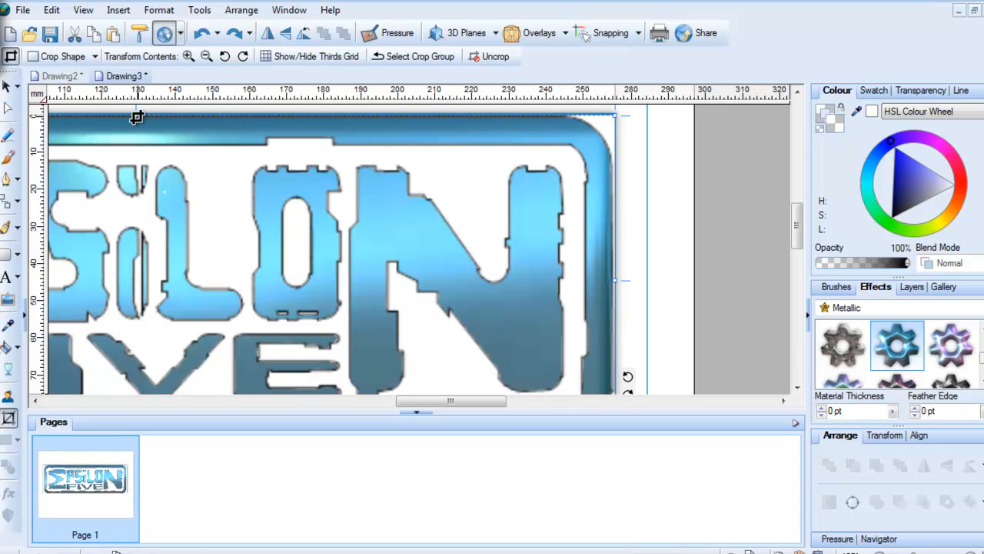
{"action": "left_click", "coordinate": [642, 190]}
Shift the cropped logo slightly to the left to uncover the rectangle's right edge.
{"action": "left_click", "coordinate": [618, 149]}
{"action": "left_click", "coordinate": [621, 152]}
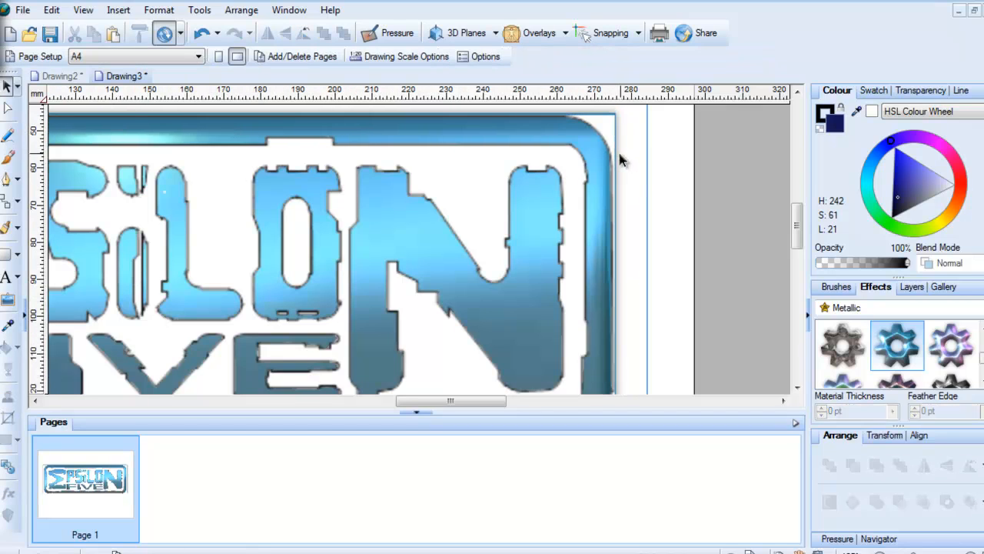
{"action": "left_click", "coordinate": [618, 154]}
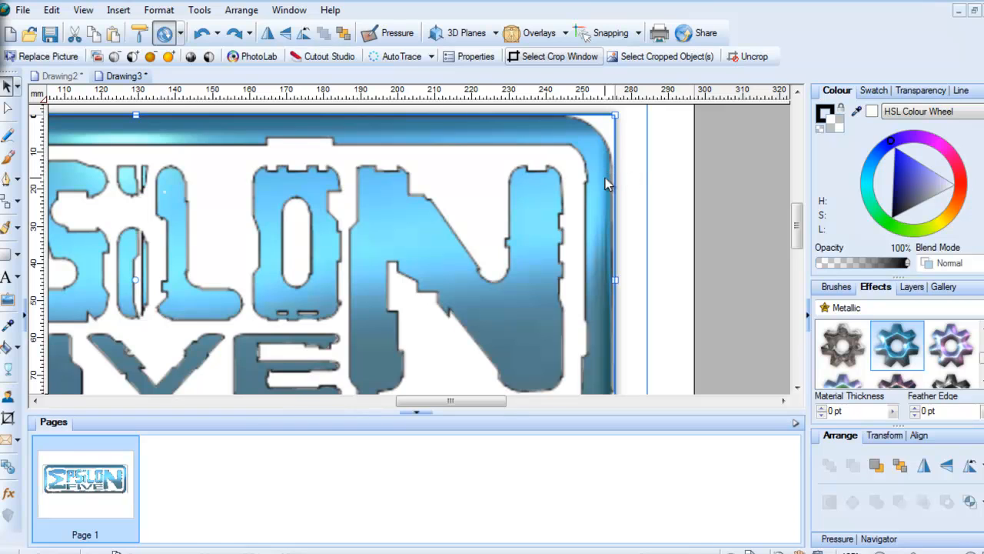
{"action": "left_click_drag", "start_coordinate": [605, 178], "coordinate": [590, 179]}
Remove the rectangle's line colour and pull its right edge in slightly.
{"action": "left_click", "coordinate": [614, 178]}
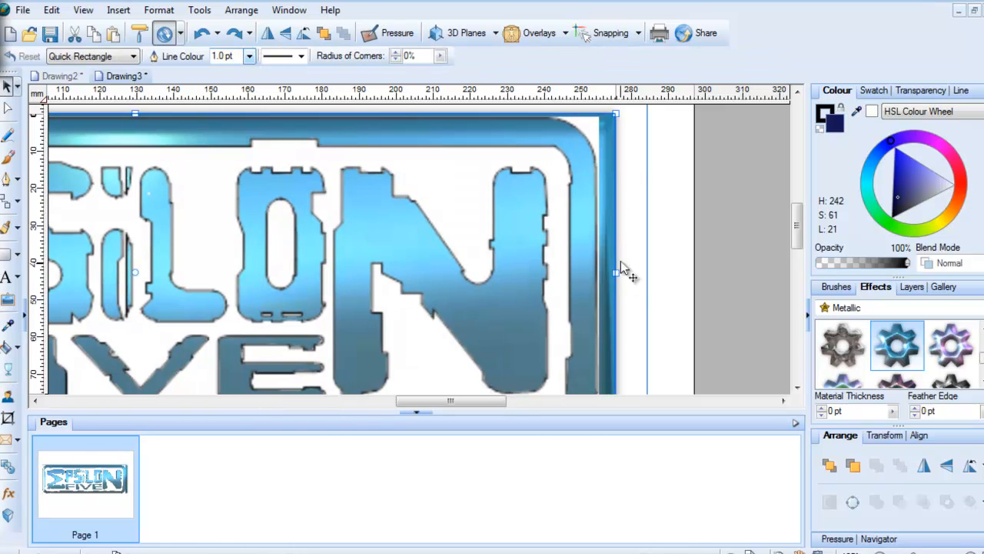
{"action": "left_click", "coordinate": [819, 128]}
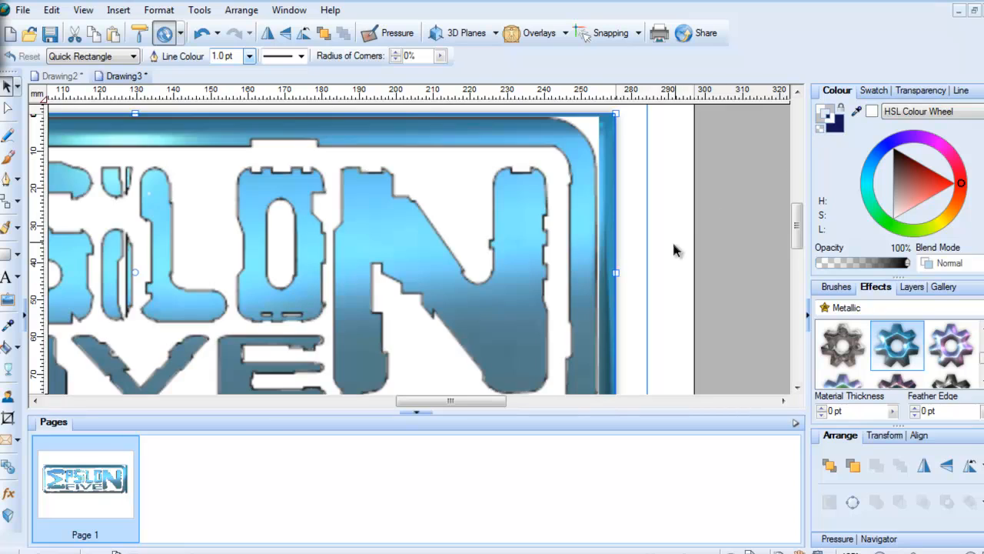
{"action": "left_click_drag", "start_coordinate": [616, 272], "coordinate": [612, 272]}
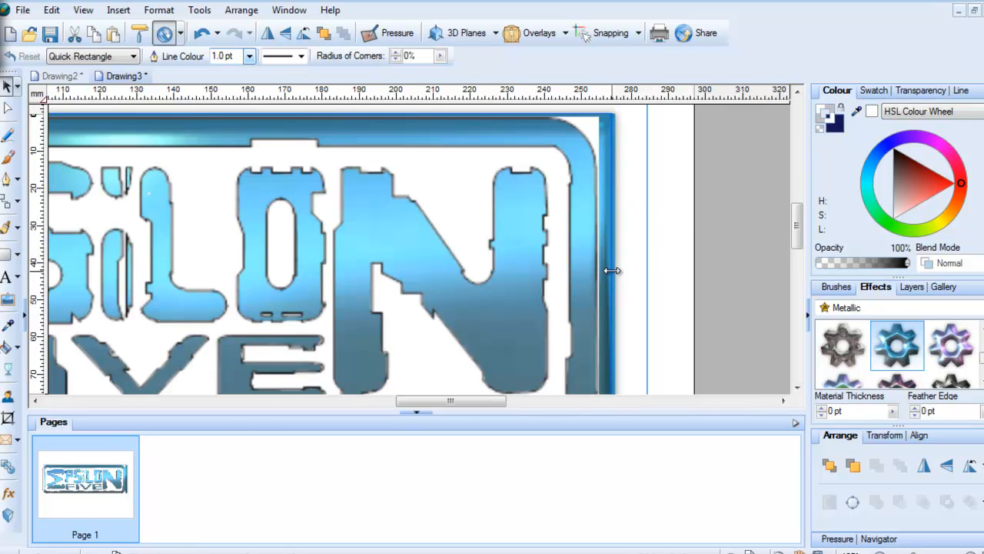
Move the cropped logo back over the metallic rectangle and align its right border with the rectangle's edge.
{"action": "left_click", "coordinate": [565, 263]}
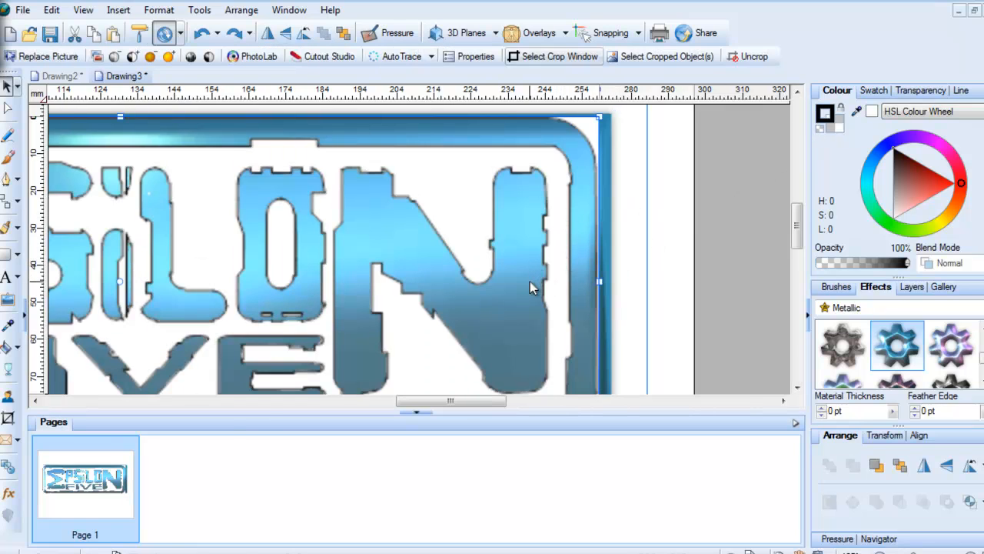
{"action": "left_click_drag", "start_coordinate": [565, 290], "coordinate": [572, 286]}
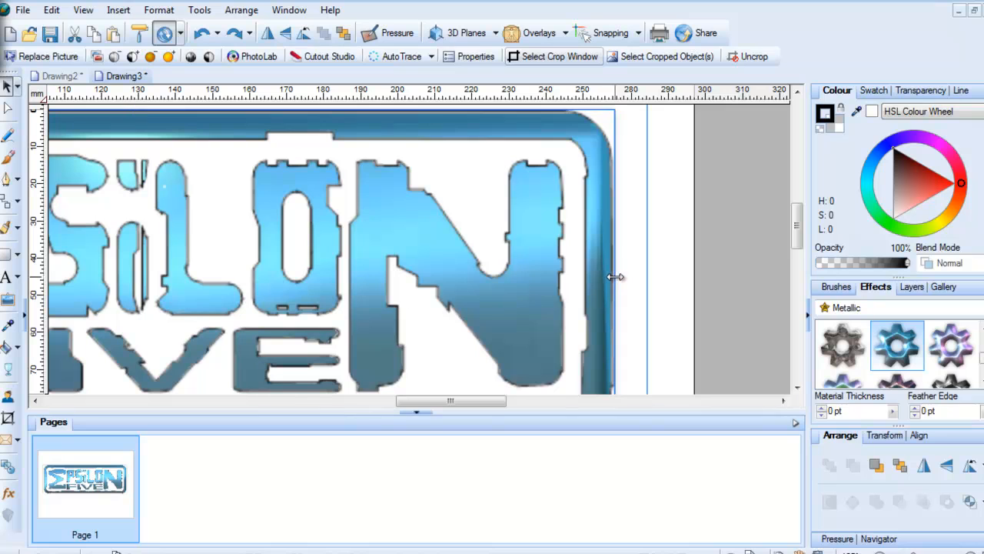
{"action": "scroll", "coordinate": [621, 284], "scroll_direction": "down", "scroll_amount": 3}
{"action": "scroll", "coordinate": [584, 323], "scroll_direction": "down", "scroll_amount": 1}
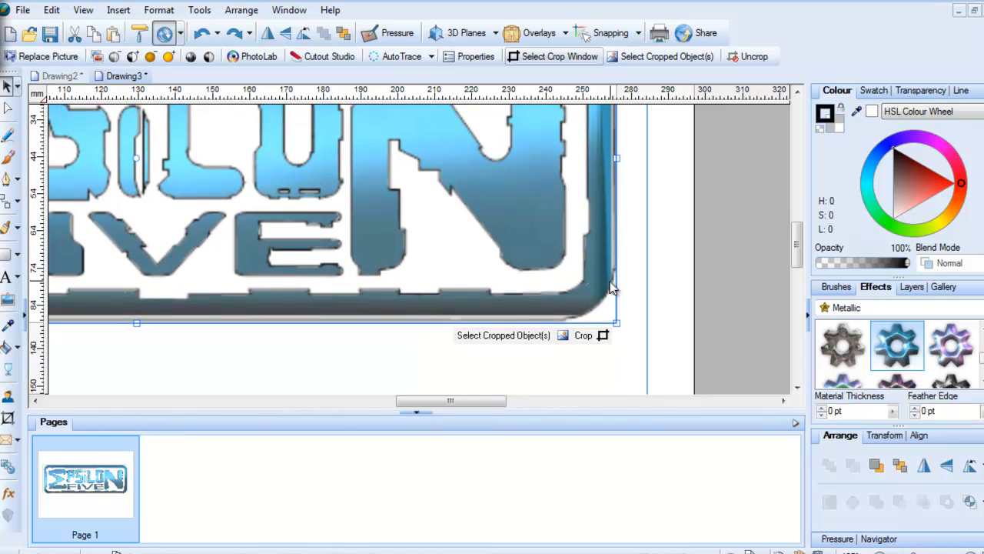
{"action": "left_click", "coordinate": [446, 349]}
Stretch the cropped logo's left edge slightly outward over the rectangle, and reselect the logo.
{"action": "left_click_drag", "start_coordinate": [461, 405], "coordinate": [368, 401]}
{"action": "left_click", "coordinate": [320, 265]}
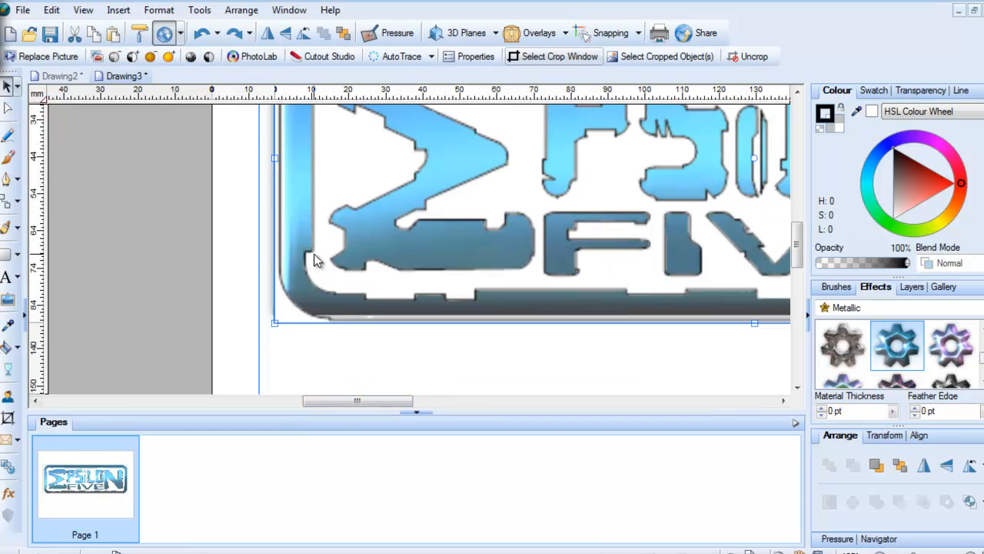
{"action": "scroll", "coordinate": [300, 227], "scroll_direction": "up", "scroll_amount": 1}
{"action": "left_click_drag", "start_coordinate": [273, 184], "coordinate": [270, 186]}
{"action": "left_click", "coordinate": [269, 370]}
{"action": "left_click", "coordinate": [279, 235]}
{"action": "left_click", "coordinate": [245, 231]}
{"action": "scroll", "coordinate": [414, 307], "scroll_direction": "up", "scroll_amount": 3}
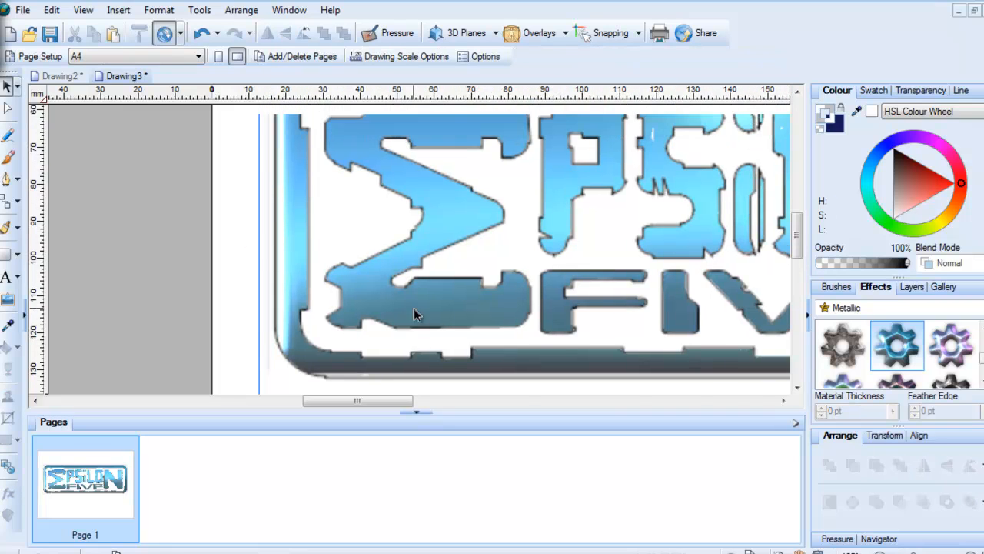
{"action": "left_click", "coordinate": [342, 153]}
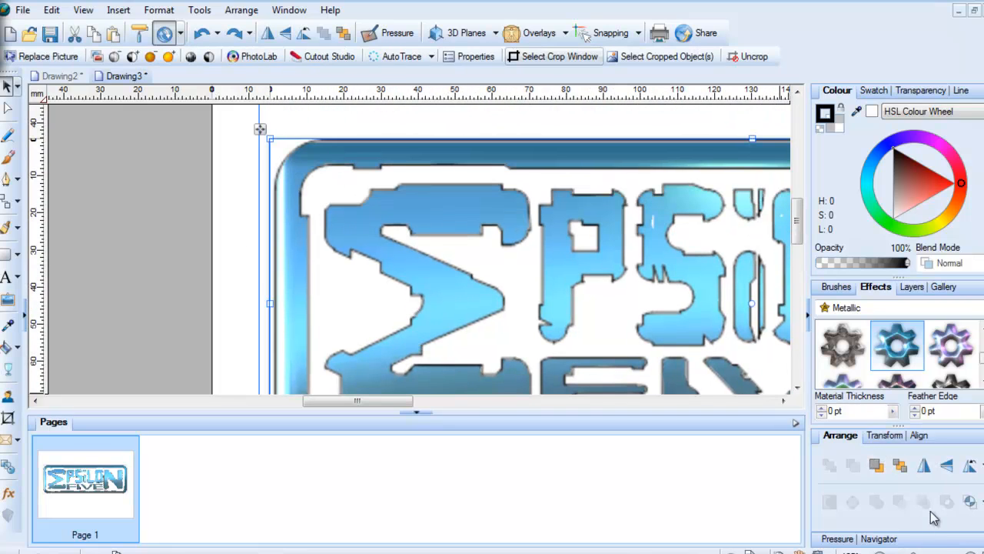
{"action": "scroll", "coordinate": [694, 281], "scroll_direction": "down", "scroll_amount": 5}
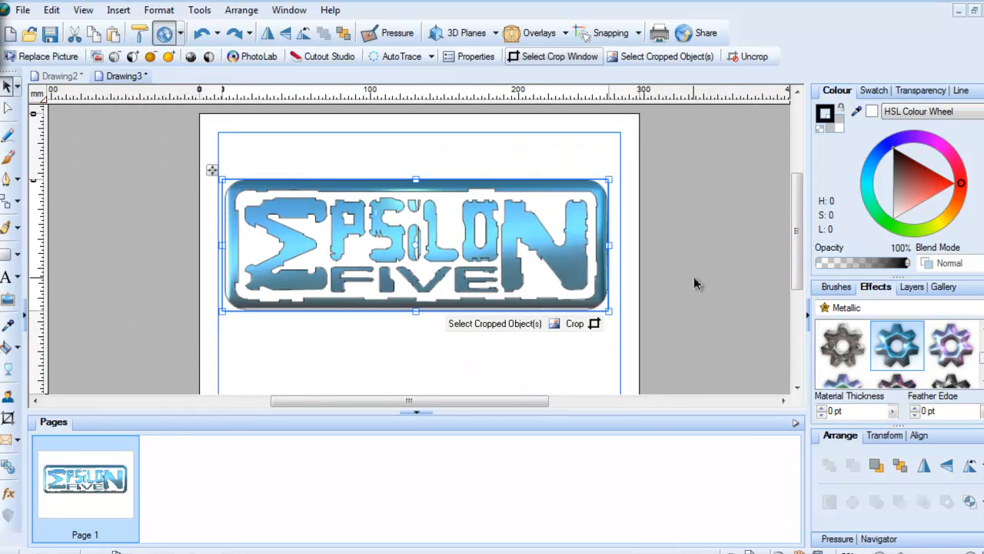
Select the cropped logo together with its metallic backing rectangle and group them.
{"action": "left_click", "coordinate": [657, 201]}
{"action": "left_click_drag", "start_coordinate": [701, 134], "coordinate": [430, 400]}
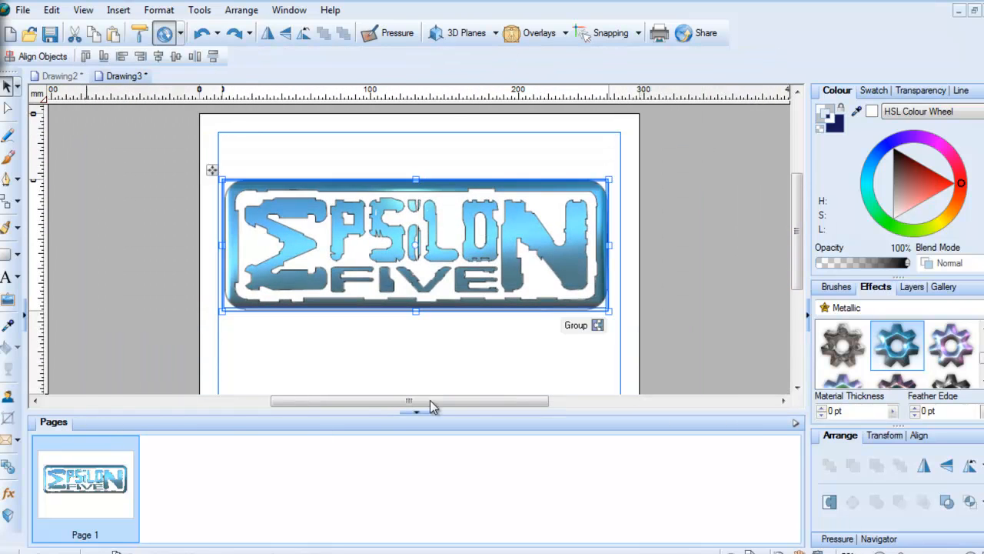
{"action": "left_click", "coordinate": [672, 349]}
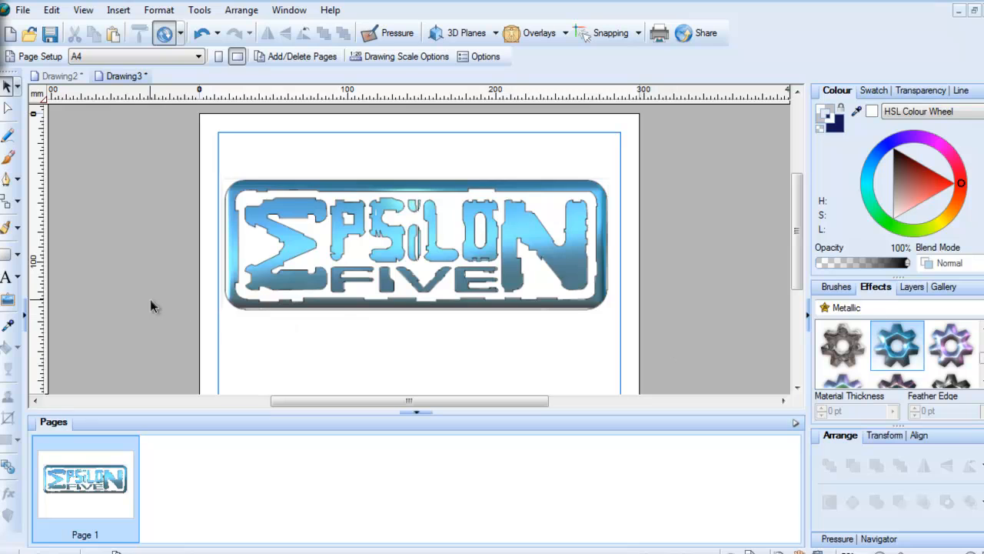
Scale the grouped logo down proportionally to about 73 mm wide, keeping its upper-right corner in place.
{"action": "left_click", "coordinate": [231, 306]}
{"action": "left_click_drag", "start_coordinate": [222, 312], "coordinate": [500, 215]}
{"action": "left_click", "coordinate": [238, 201]}
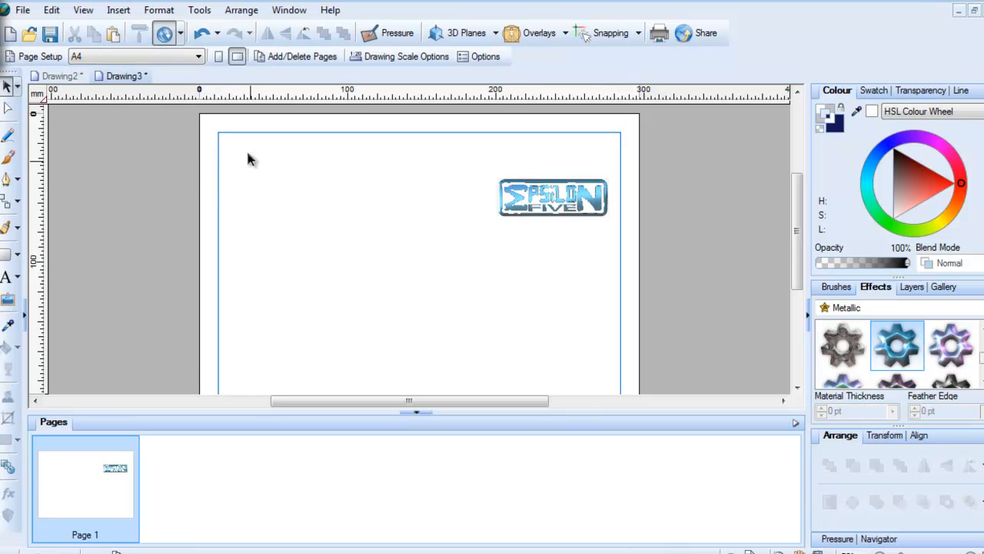
Enlarge the grouped logo slightly to about 88 mm wide and place it in the page's upper-right margin corner.
{"action": "left_click", "coordinate": [546, 216]}
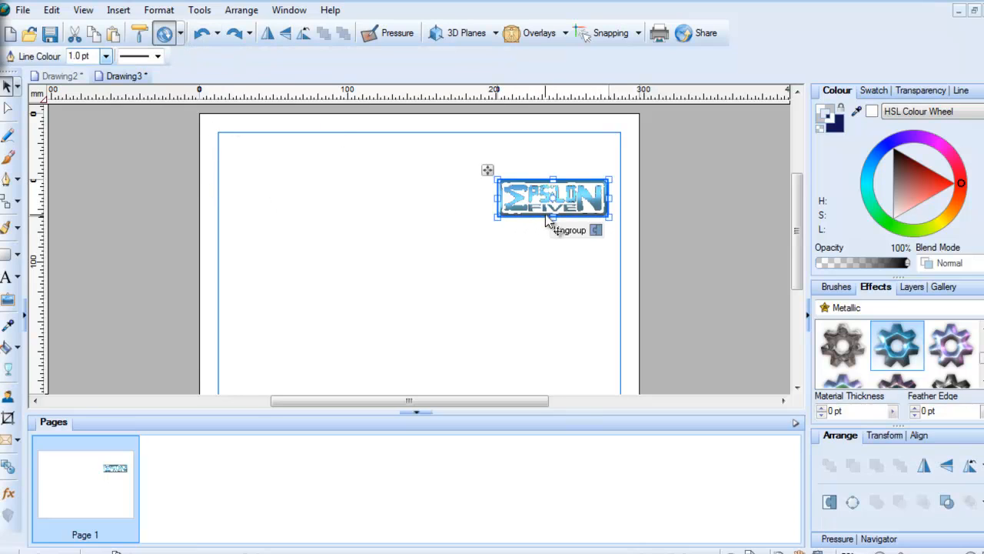
{"action": "left_click_drag", "start_coordinate": [547, 215], "coordinate": [490, 175]}
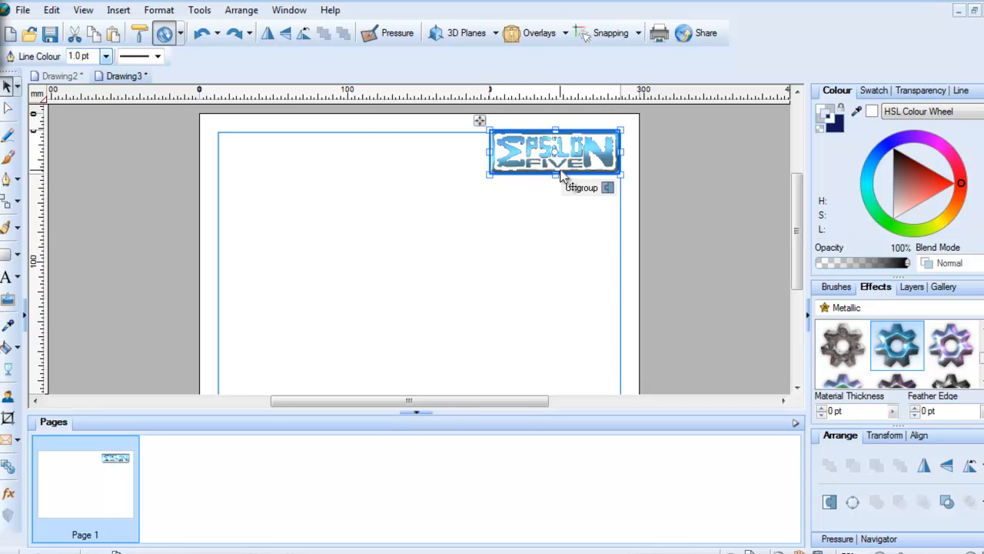
{"action": "left_click_drag", "start_coordinate": [560, 175], "coordinate": [562, 179]}
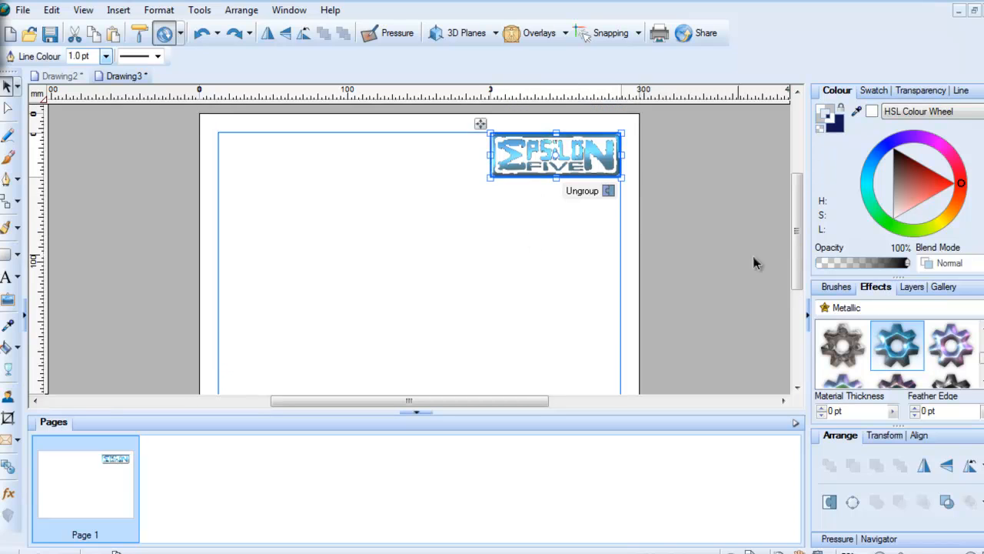
{"action": "scroll", "coordinate": [741, 265], "scroll_direction": "down", "scroll_amount": 2}
{"action": "scroll", "coordinate": [728, 266], "scroll_direction": "up", "scroll_amount": 4}
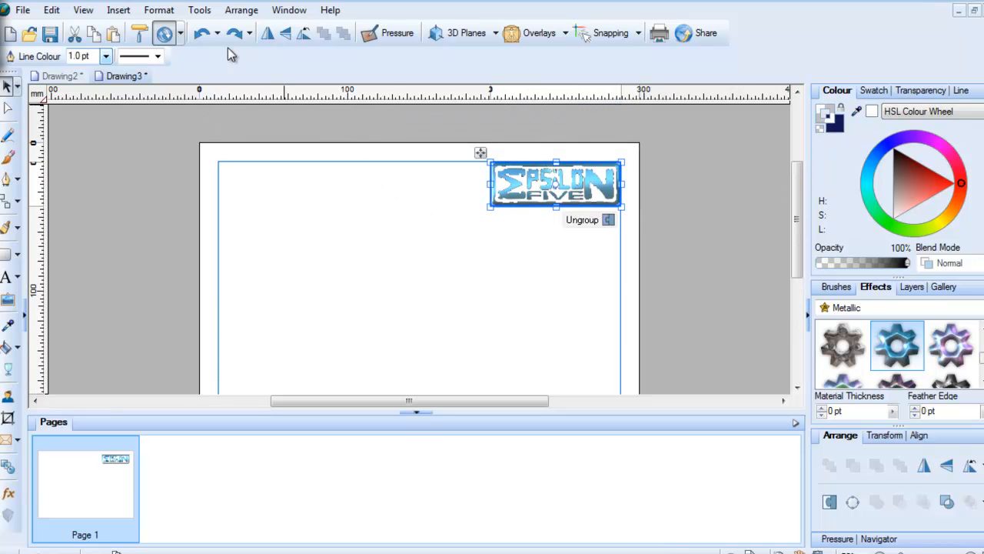
{"action": "left_click", "coordinate": [328, 237]}
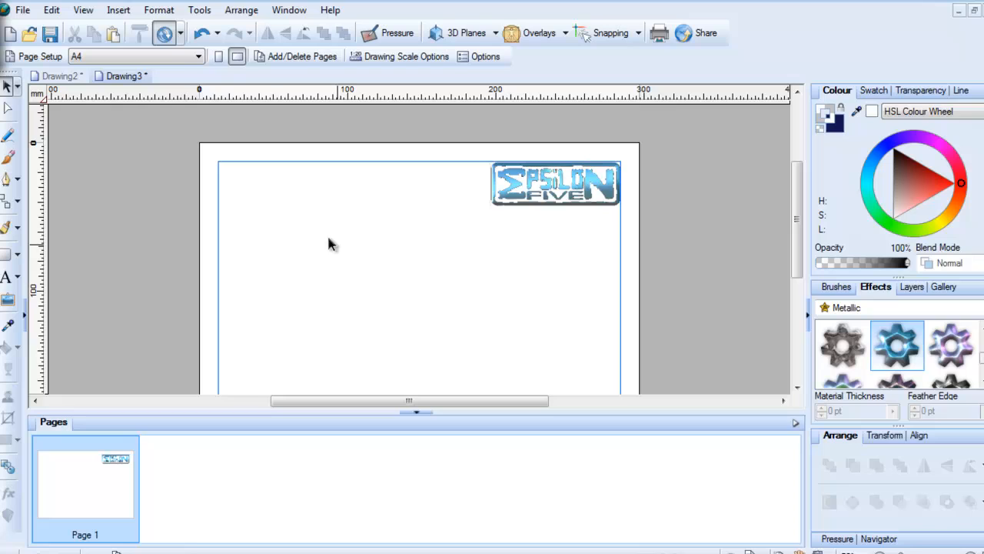
Change the page to portrait orientation and reposition the logo in the page's upper-right corner.
{"action": "left_click", "coordinate": [220, 59]}
{"action": "left_click_drag", "start_coordinate": [559, 158], "coordinate": [488, 153]}
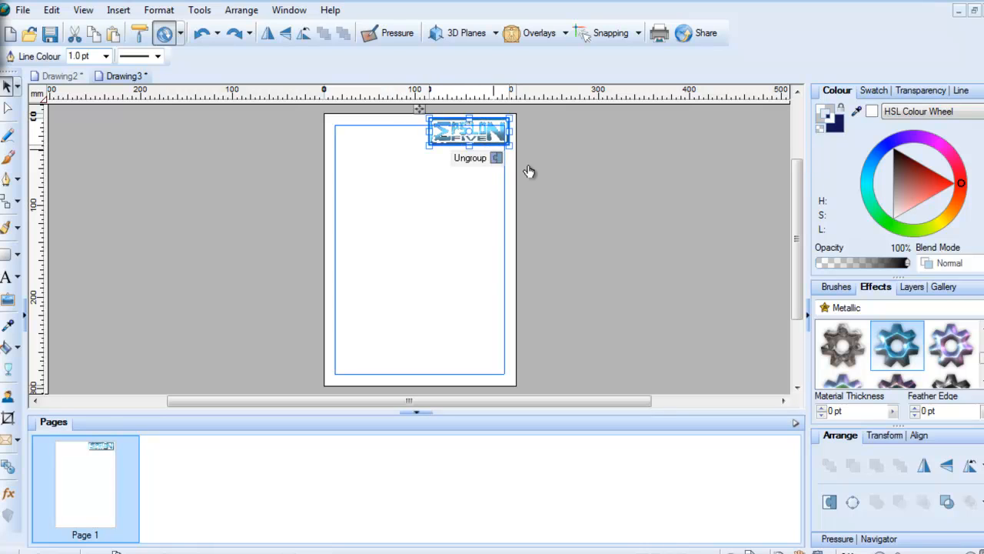
{"action": "left_click", "coordinate": [534, 256]}
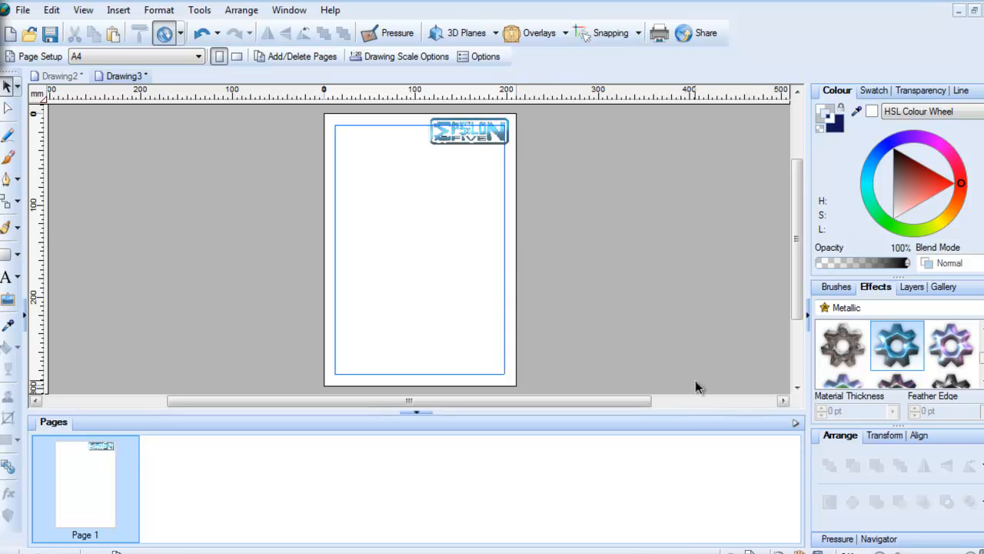
{"action": "left_click", "coordinate": [498, 144]}
{"action": "left_click", "coordinate": [567, 198]}
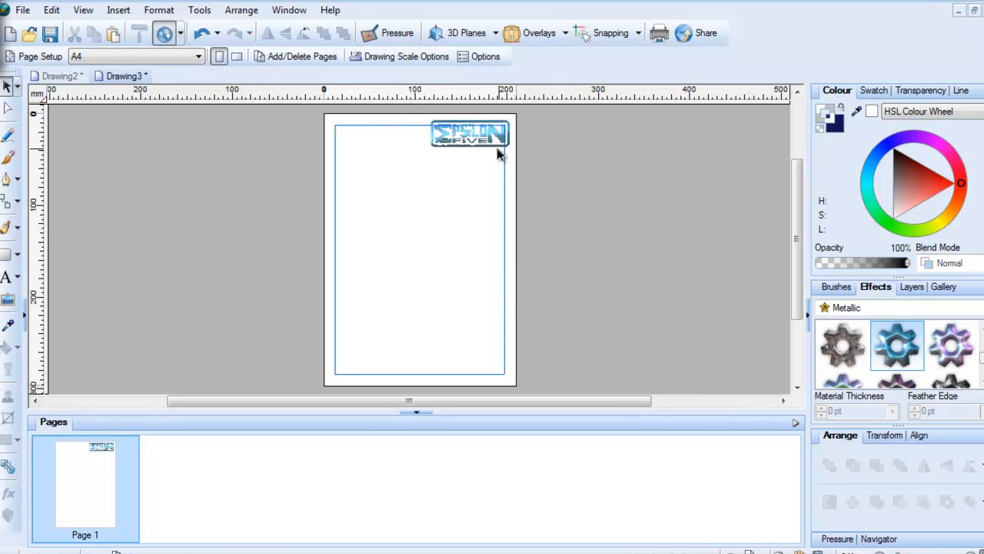
Examine the logo's appearance in the upper-right corner of the portrait page up close.
{"action": "left_click", "coordinate": [970, 552]}
{"action": "left_click", "coordinate": [971, 552]}
{"action": "left_click", "coordinate": [970, 552]}
{"action": "left_click", "coordinate": [971, 552]}
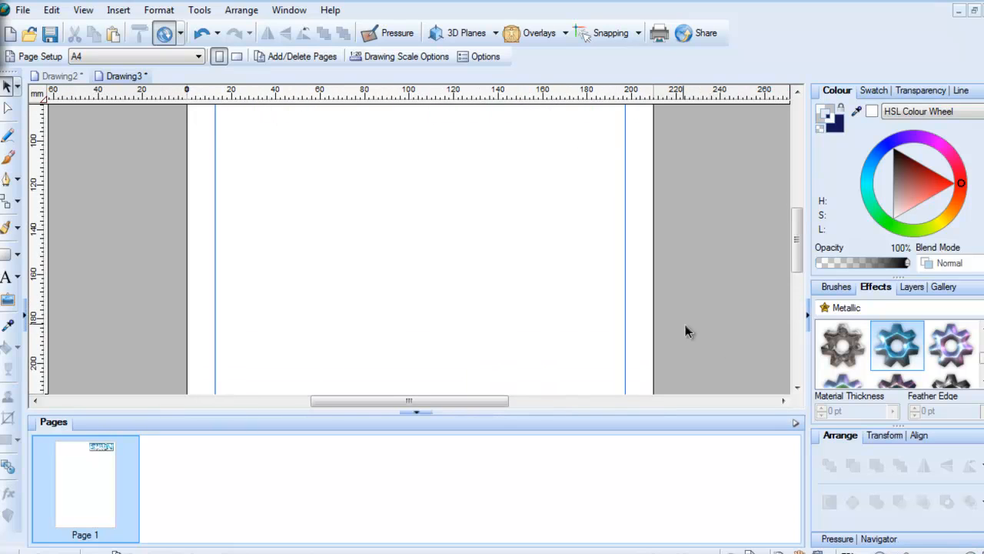
{"action": "scroll", "coordinate": [685, 327], "scroll_direction": "up", "scroll_amount": 8}
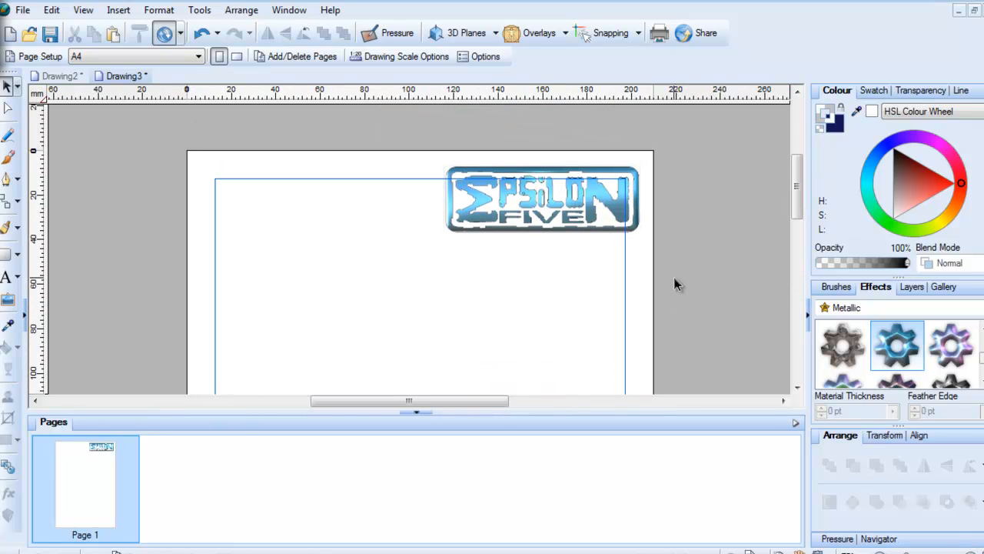